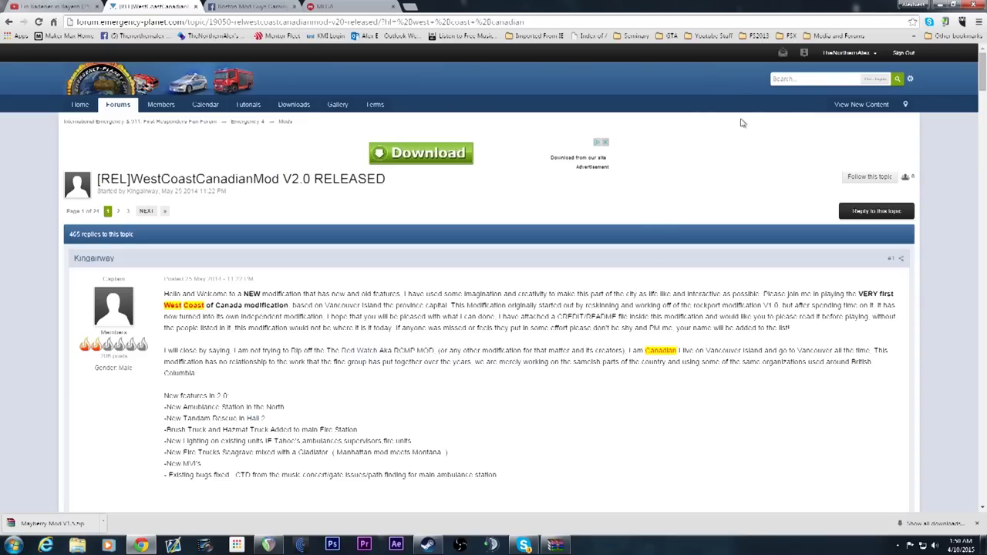
View the Boston Mod Guys Gaming page, and browse in Windows Explorer to the 911 First Responders folder in drive G's Steam steamapps\common folder
click(266, 6)
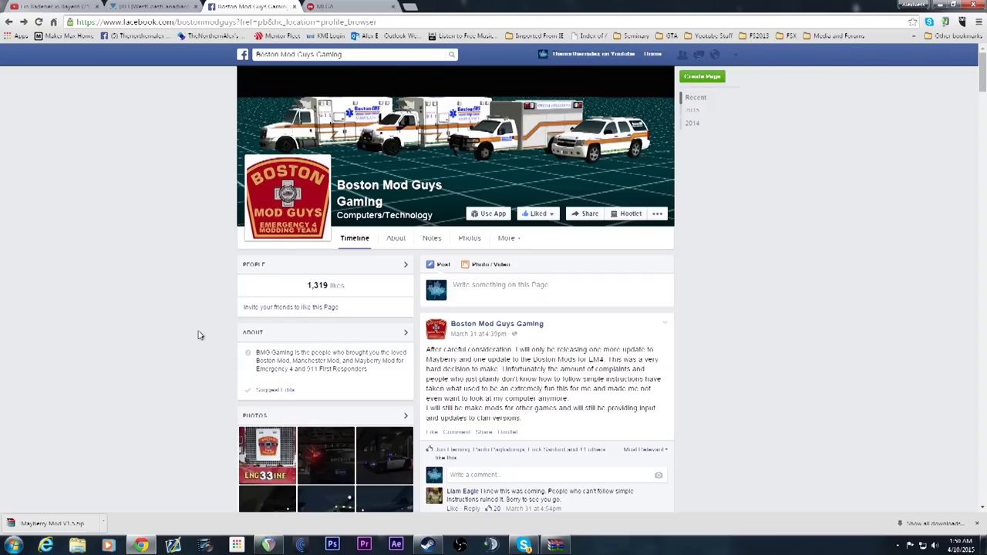
click(77, 546)
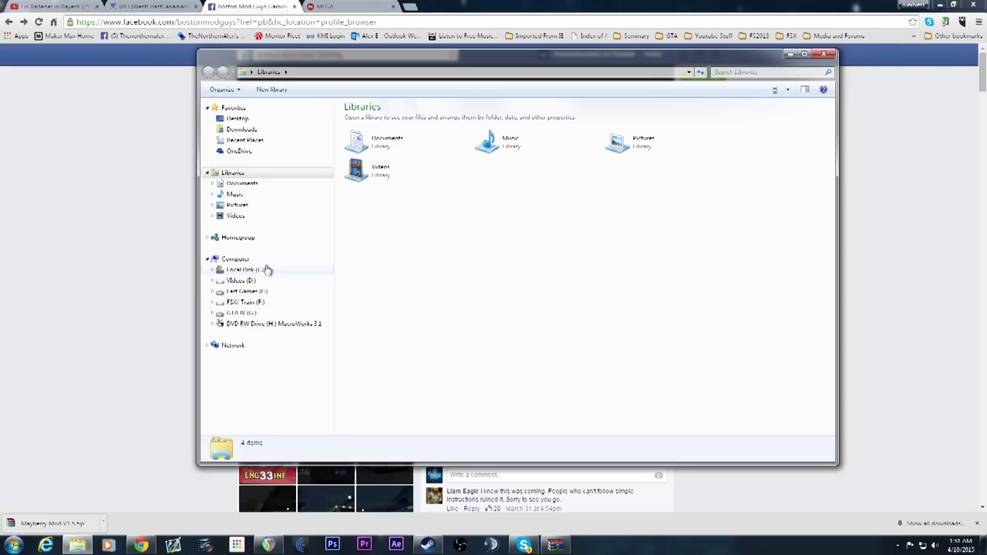
click(247, 313)
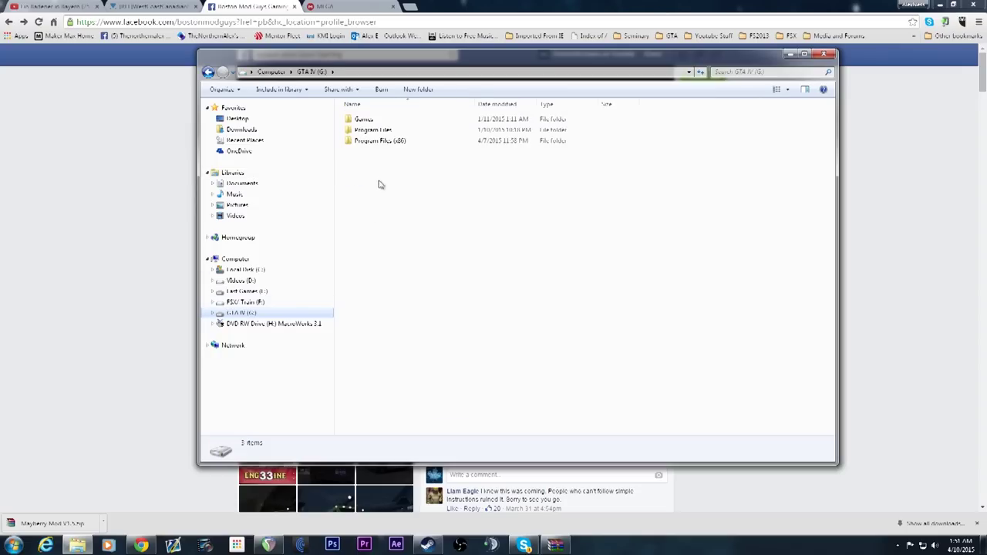
double_click(383, 140)
double_click(384, 166)
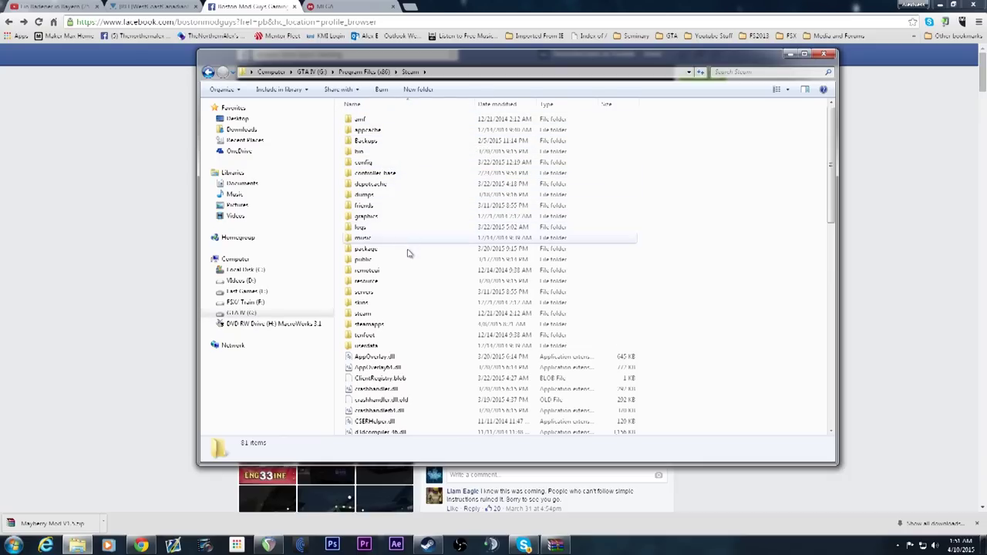
double_click(406, 324)
double_click(390, 121)
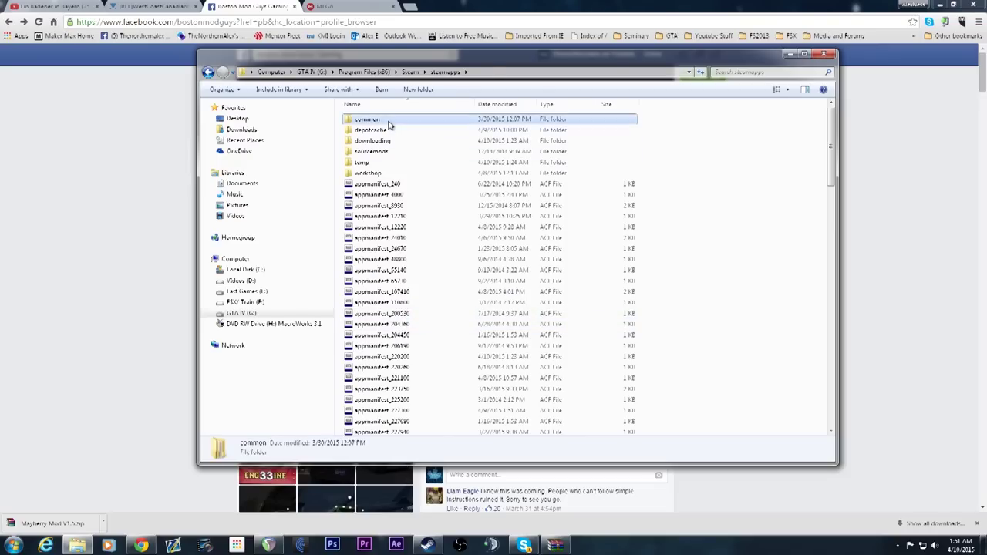
click(394, 130)
double_click(394, 130)
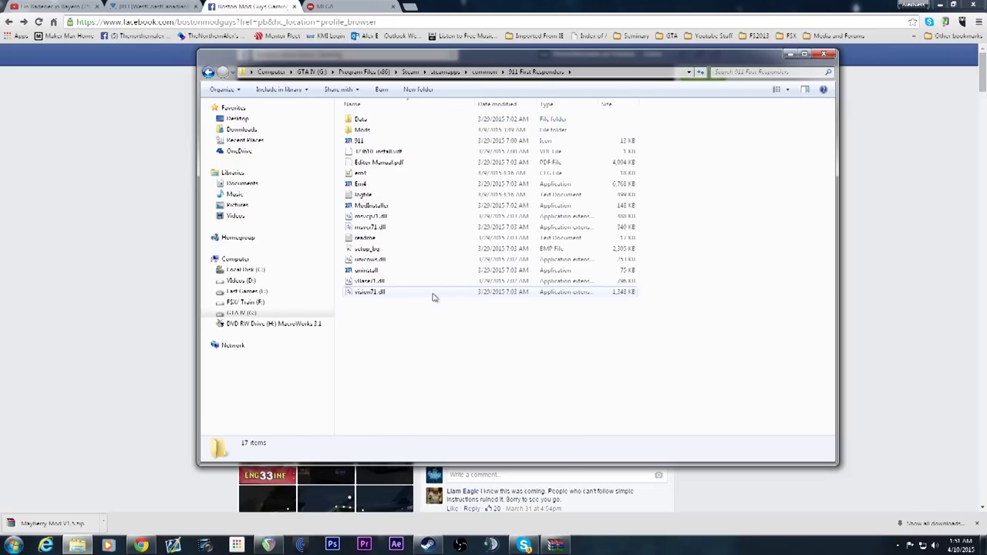
Open the game's em4 CFG file in Notepad++ and look through its settings from beginning to end
right_click(418, 176)
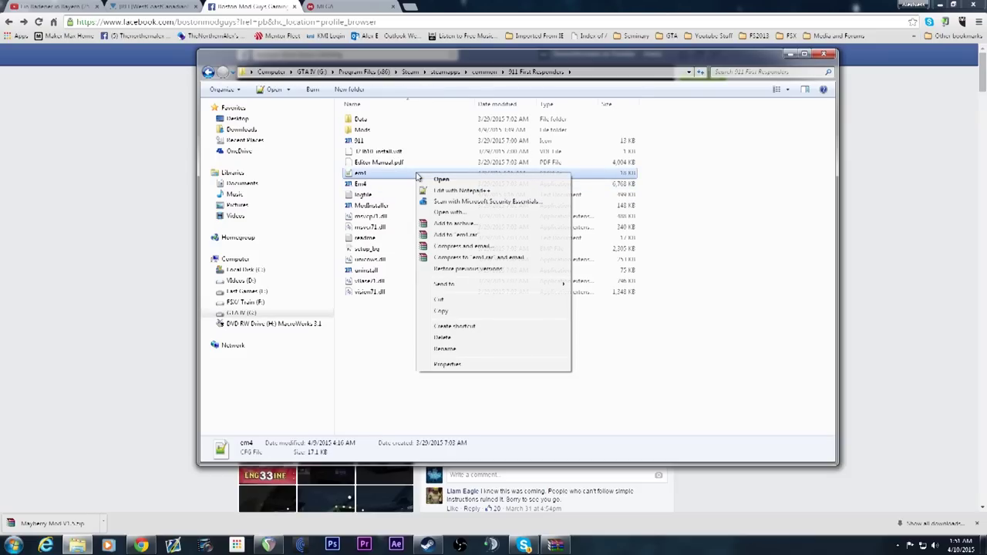
click(457, 189)
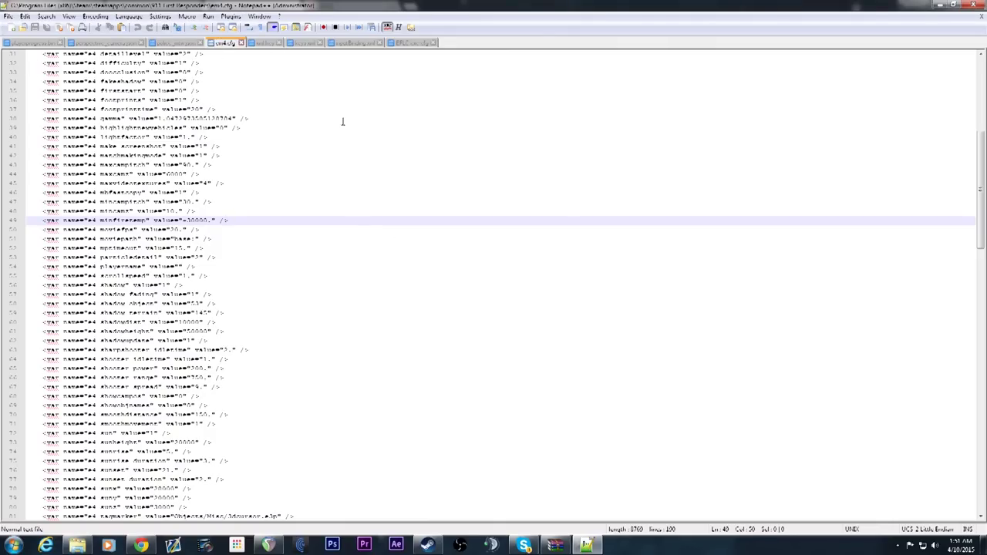
scroll(386, 290, up, 1)
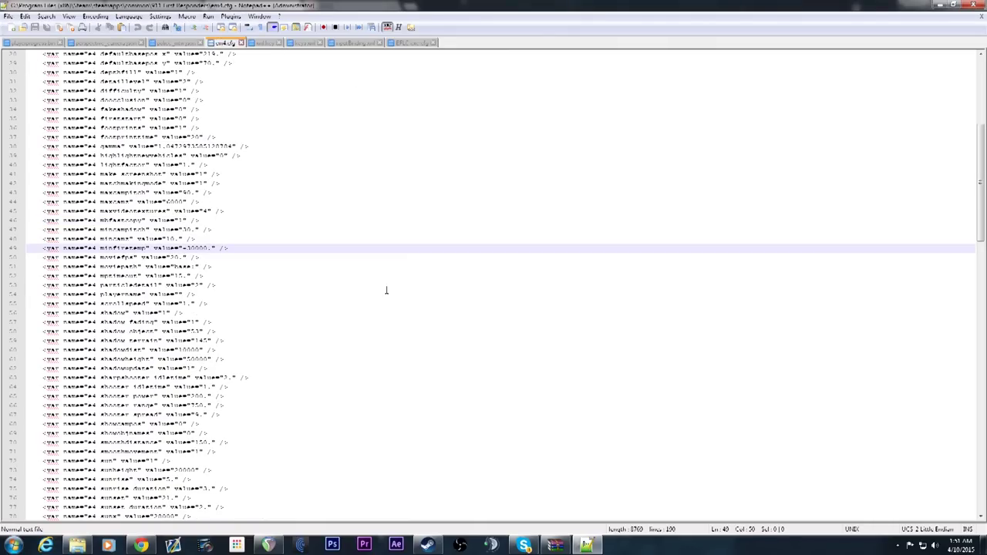
scroll(386, 291, up, 9)
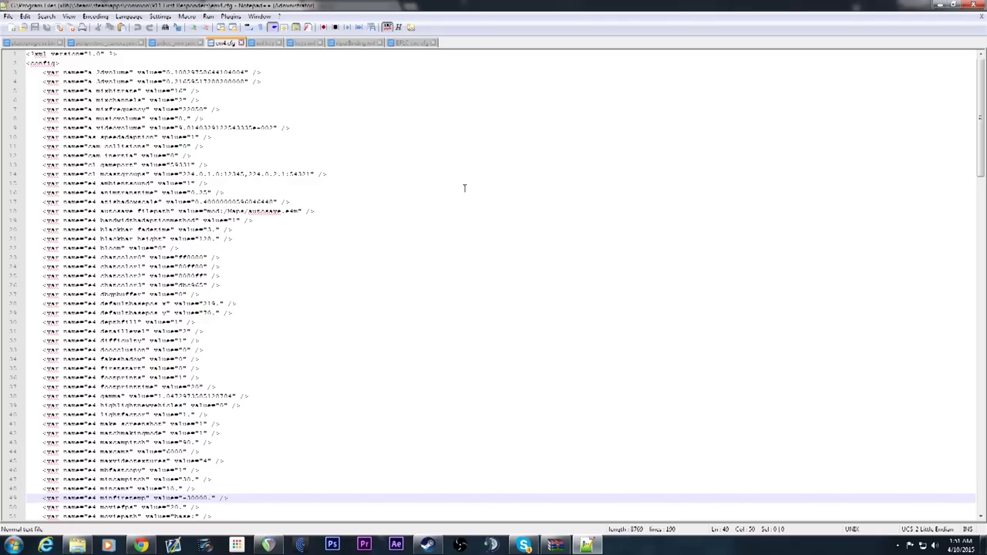
scroll(508, 182, down, 1)
scroll(508, 182, up, 2)
scroll(444, 202, down, 2)
scroll(441, 206, up, 2)
scroll(461, 333, down, 20)
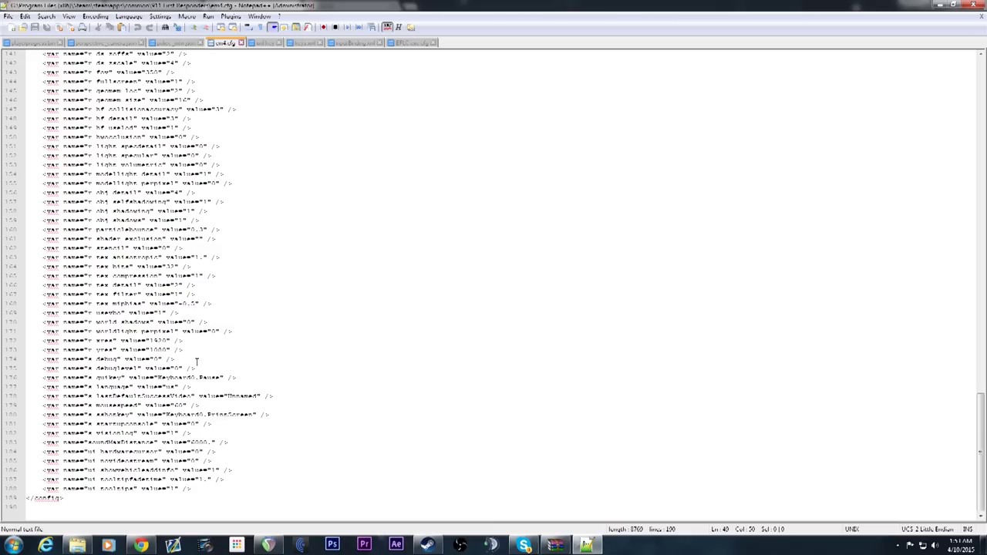
Examine the xres and yres lines that set the game's horizontal and vertical screen resolution
click(4, 351)
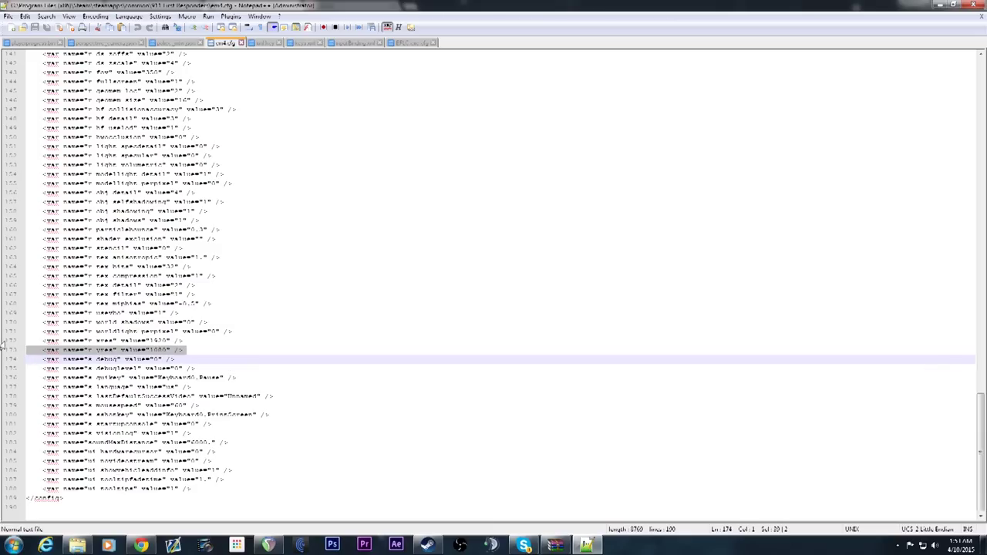
key(ctrl+a)
click(2, 342)
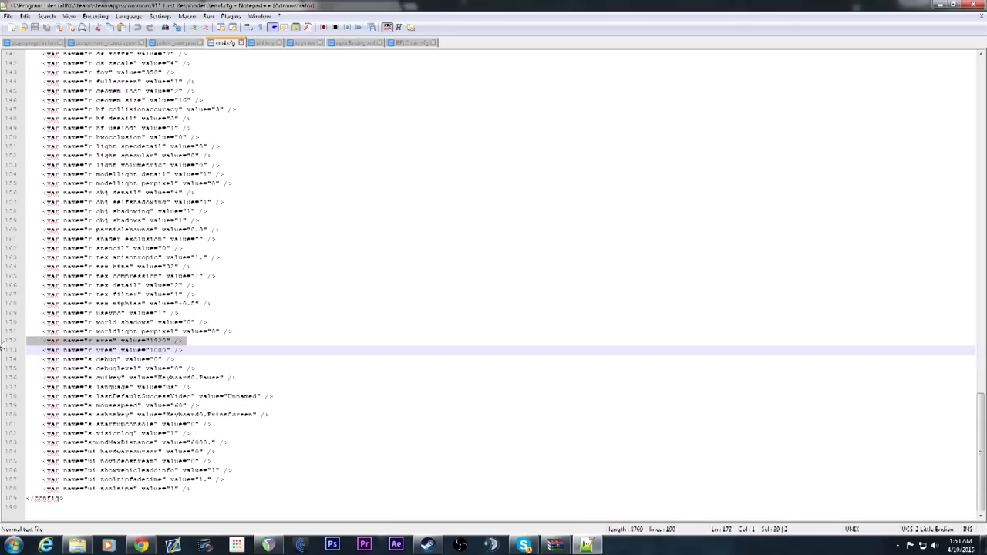
click(69, 340)
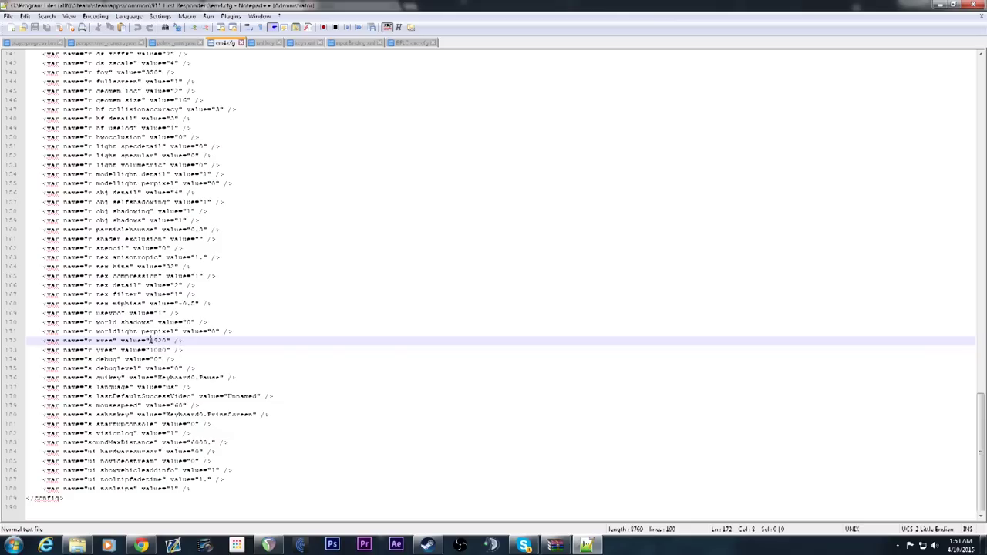
double_click(155, 340)
double_click(158, 350)
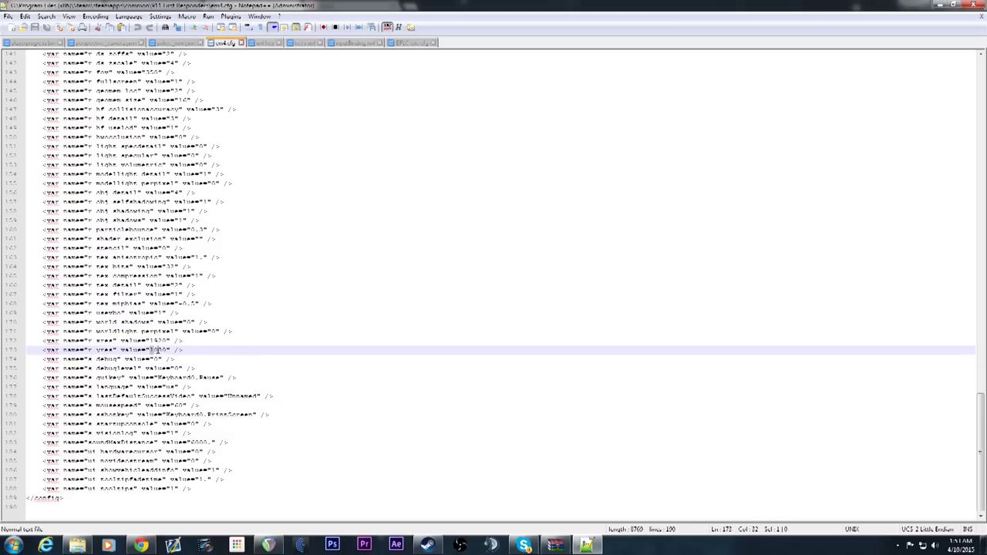
drag(185, 351, 284, 356)
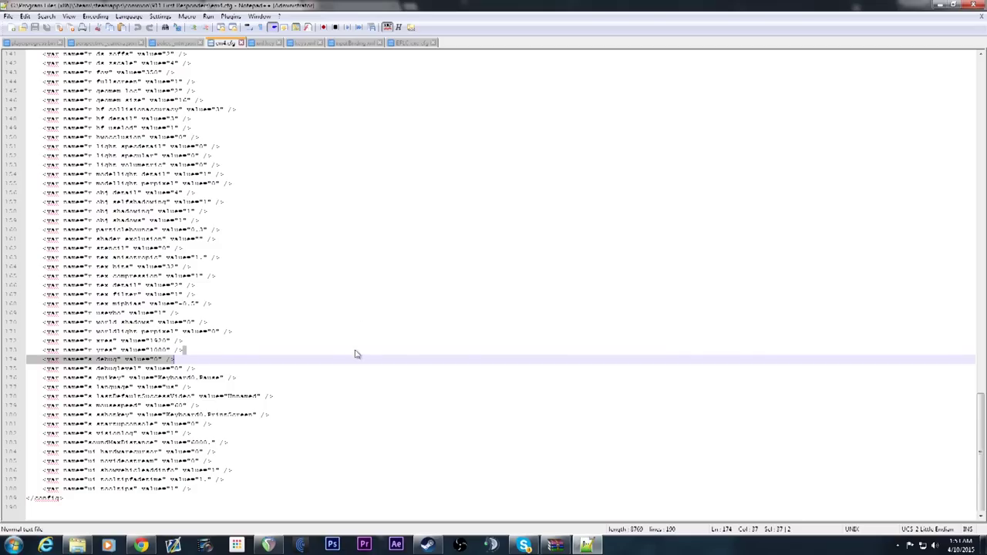
Examine the camera settings for maximum pitch (maxcampitch) and for maximum and minimum camera height
scroll(354, 350, up, 20)
scroll(360, 353, up, 20)
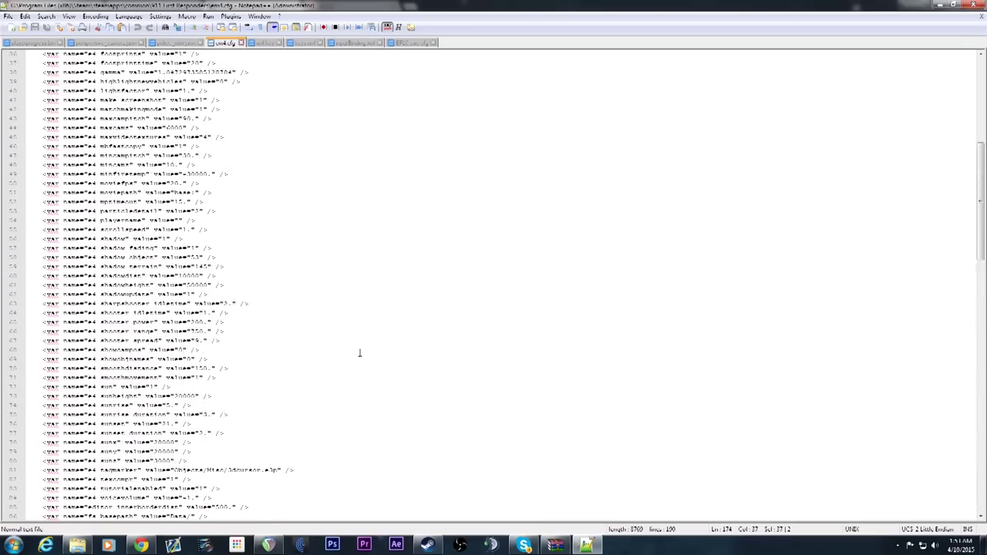
scroll(351, 354, down, 10)
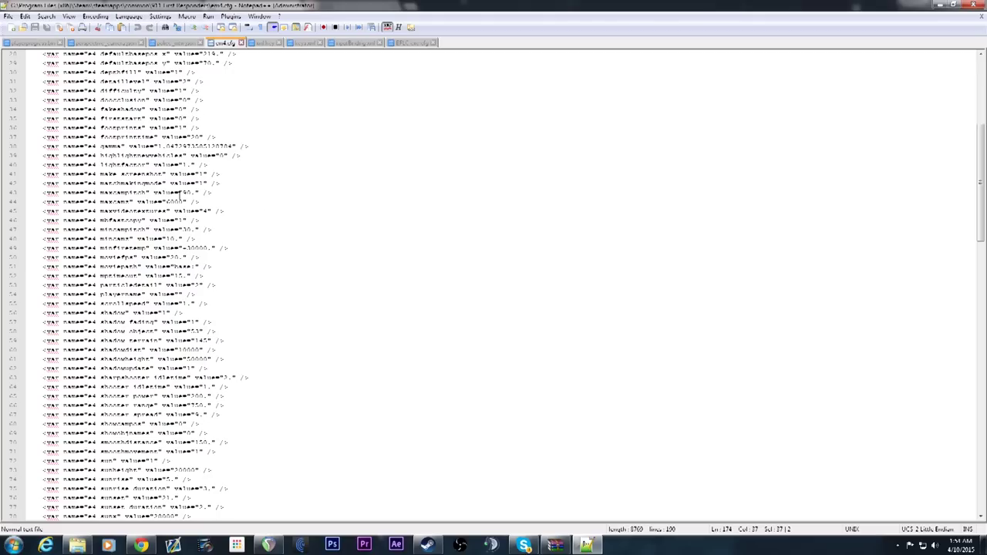
double_click(186, 192)
click(256, 210)
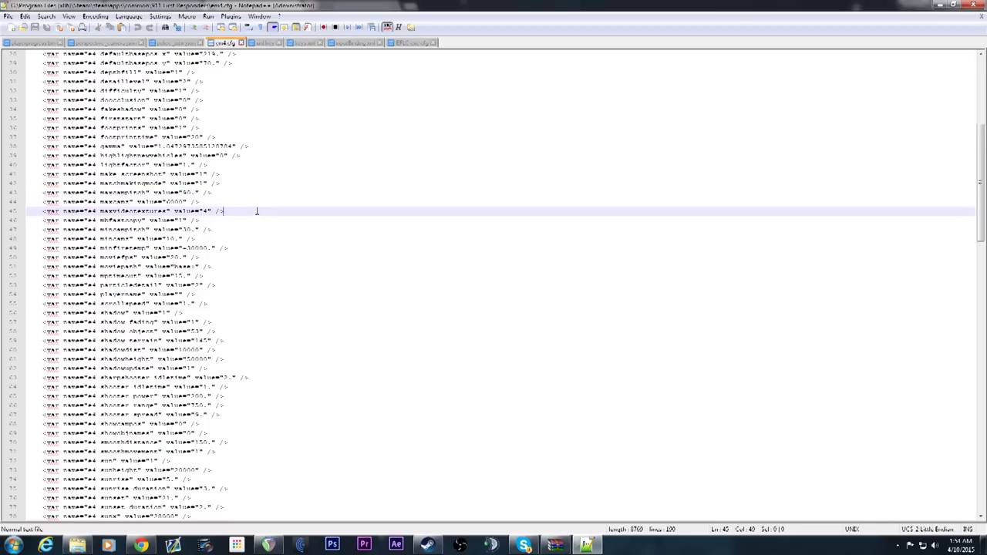
double_click(185, 193)
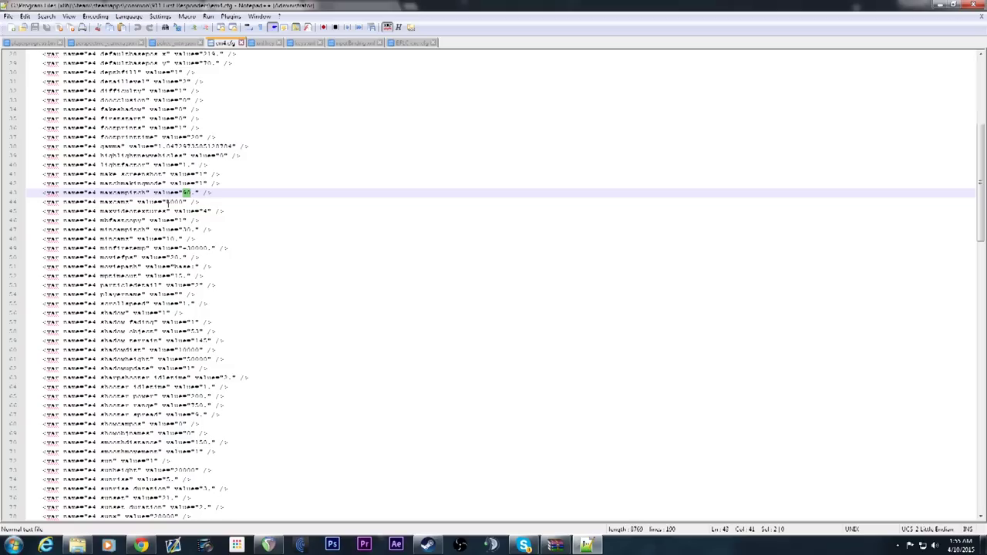
drag(165, 202, 185, 202)
click(279, 219)
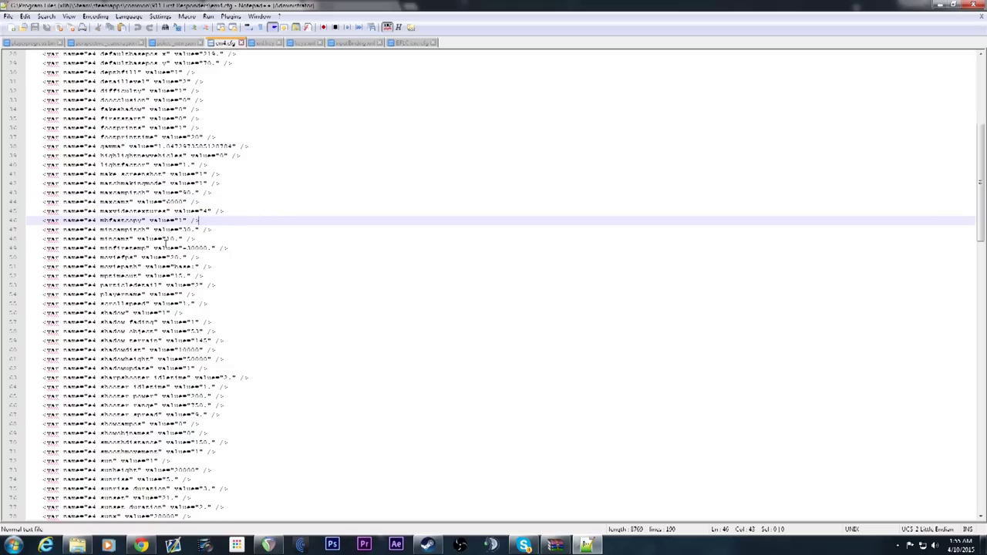
drag(165, 239, 173, 239)
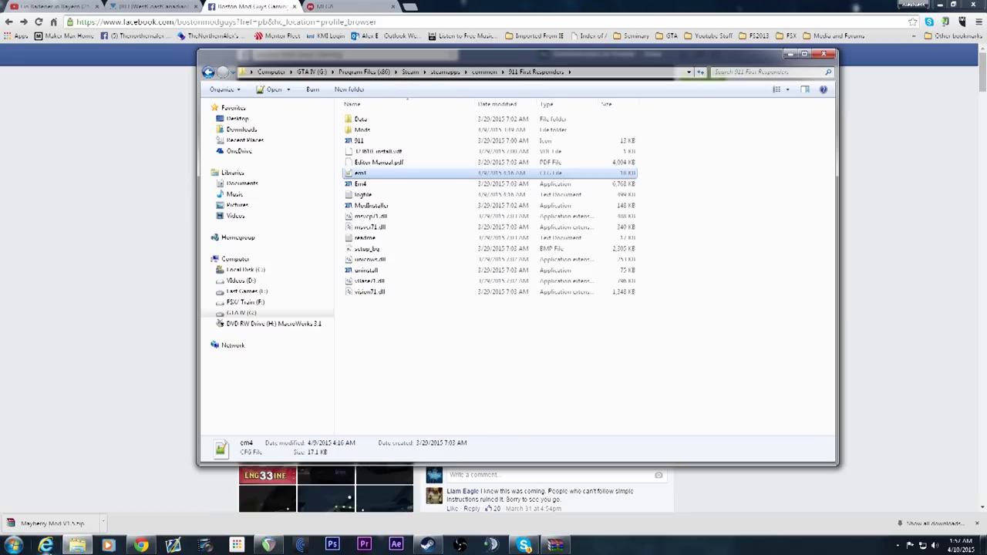
Open the downloaded Mayberry Mod V1.5.zip in WinRAR and show the files inside its Mayberry Mod V1.5 folder
click(65, 523)
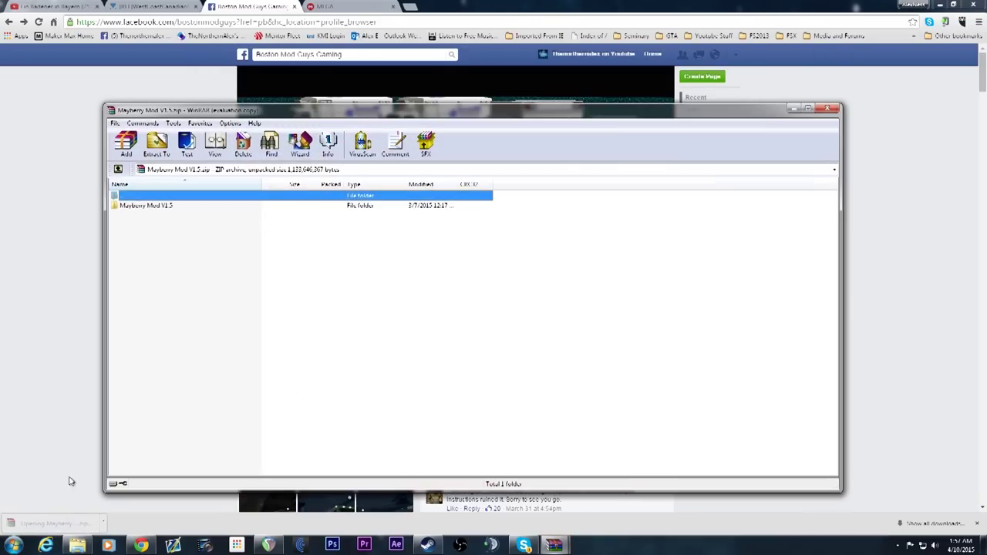
double_click(153, 206)
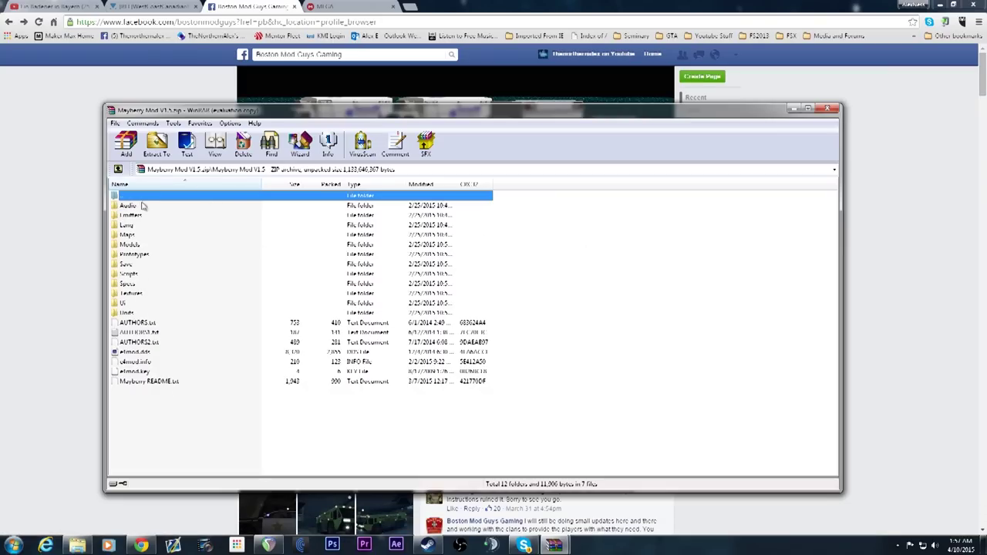
click(152, 236)
click(204, 337)
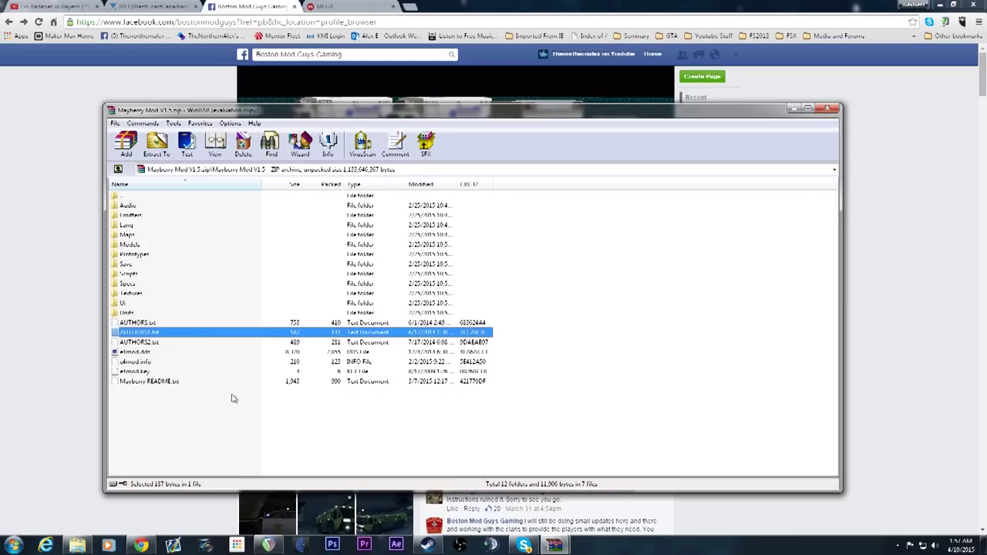
click(233, 394)
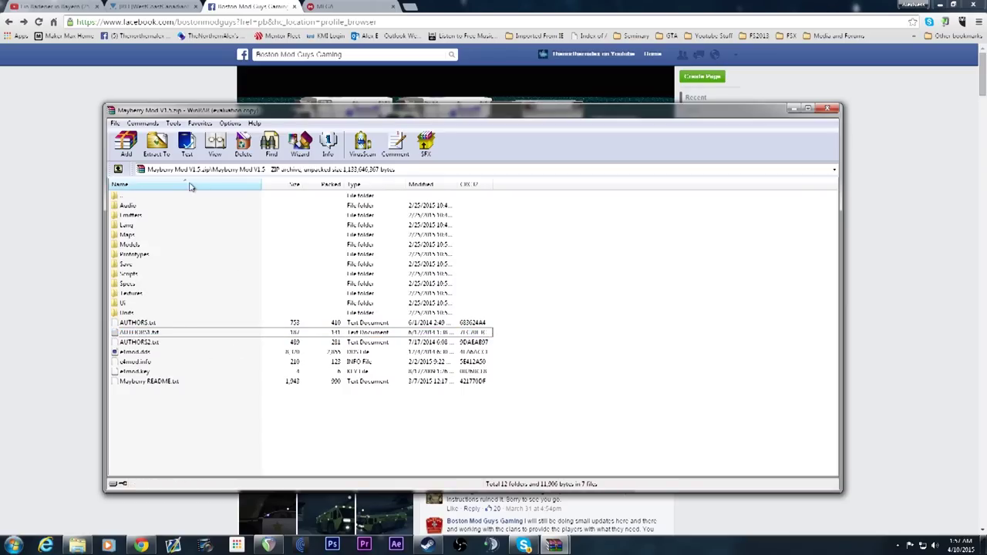
click(150, 206)
click(149, 216)
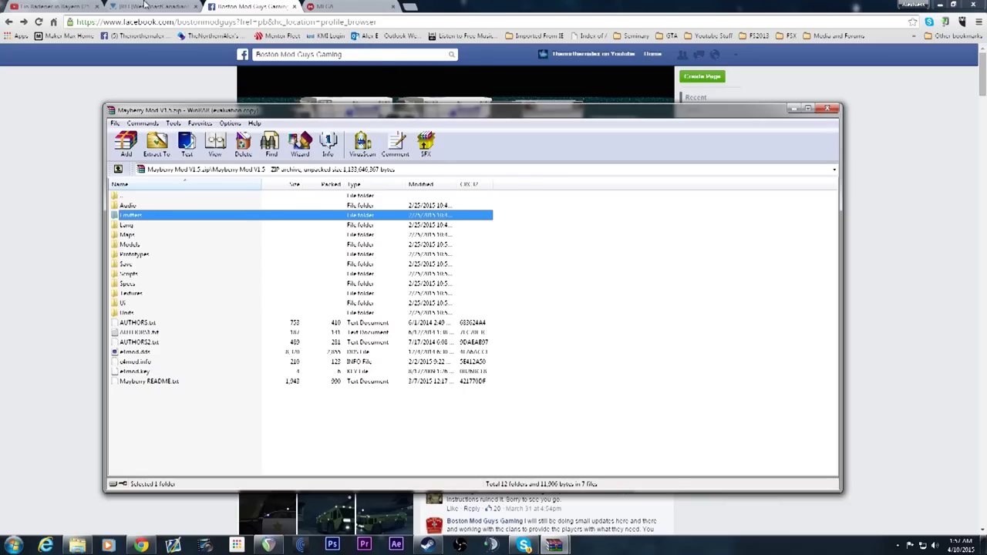
Switch to Windows Explorer and open the Mods folder of 911 First Responders to check the mods installed there
click(77, 546)
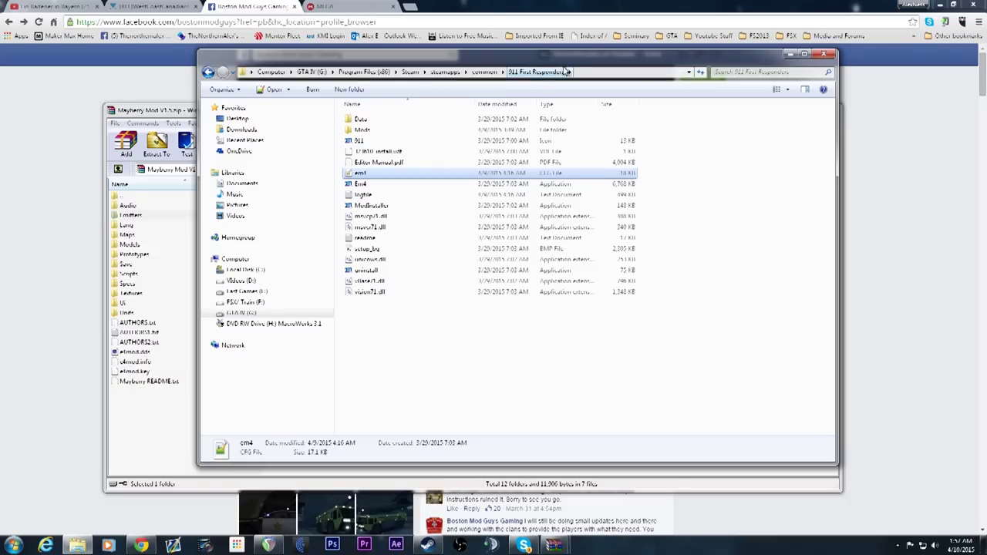
double_click(380, 135)
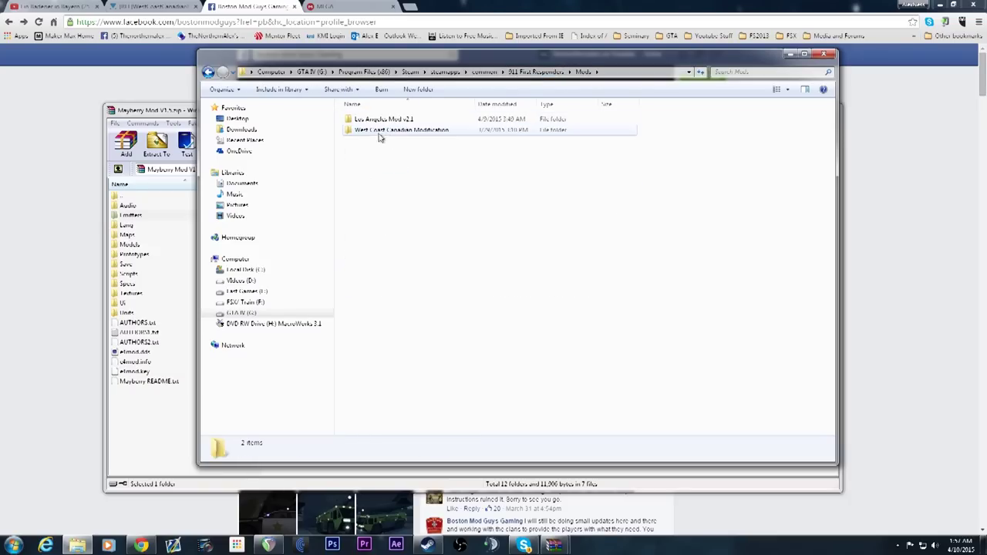
click(391, 120)
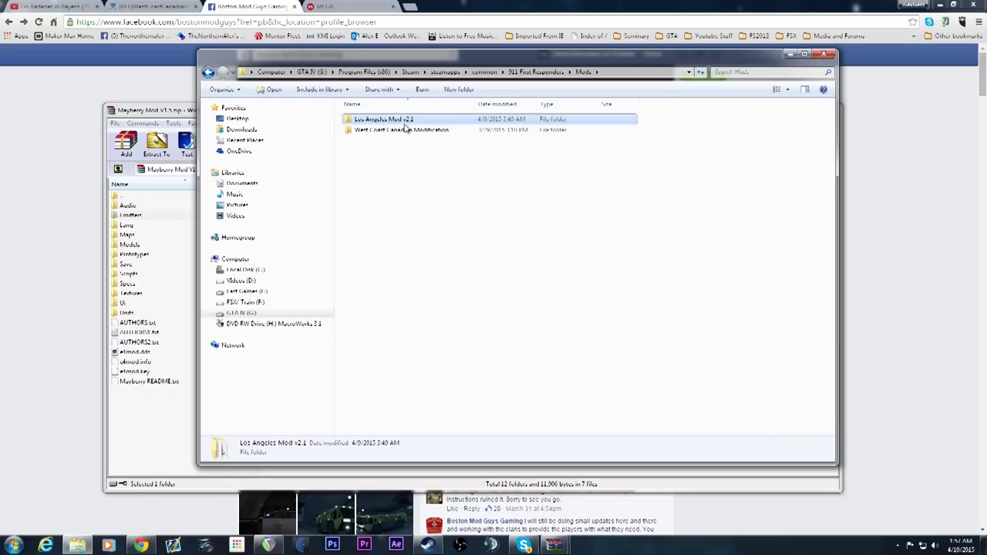
click(374, 131)
click(440, 162)
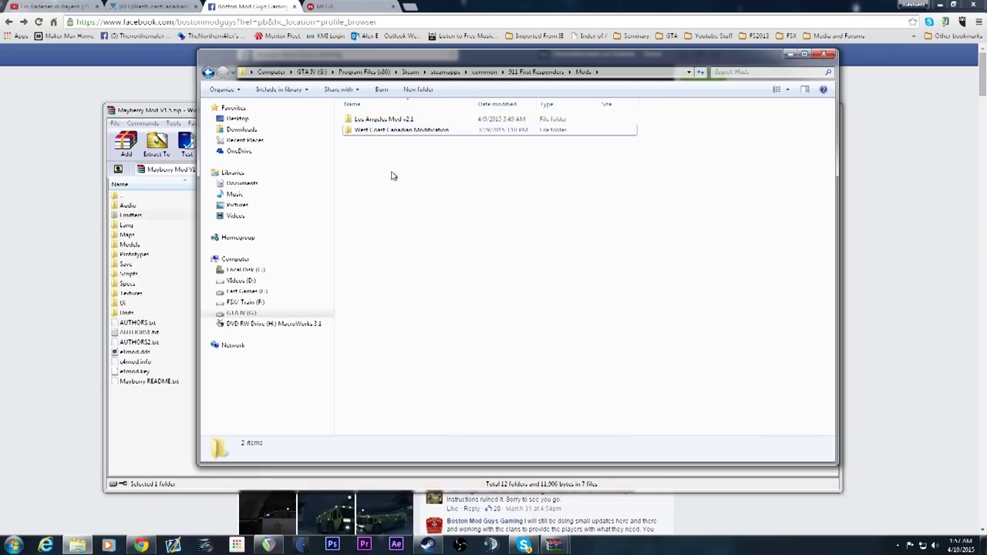
Create a new folder named "Mayberry 1.5.1" in the game's Mods folder
click(159, 114)
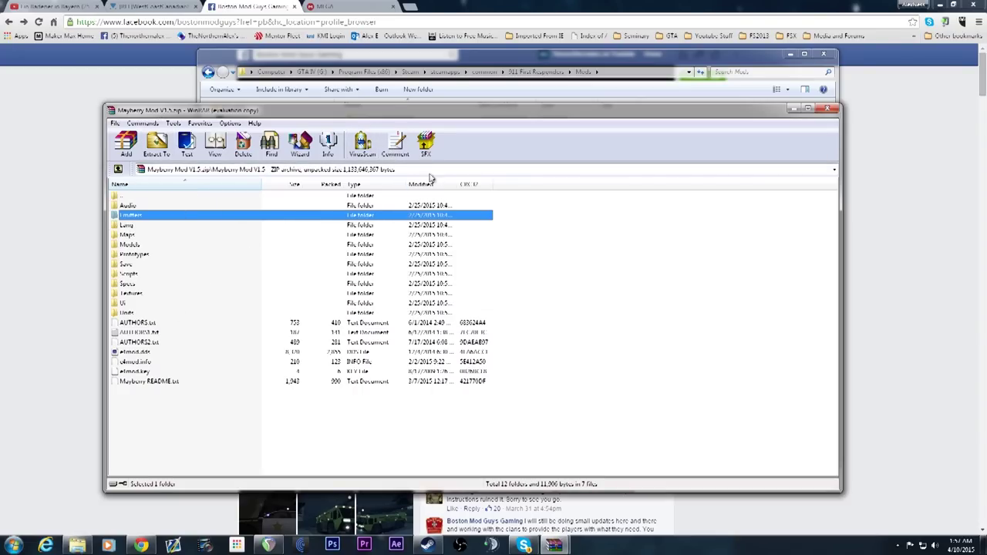
click(77, 546)
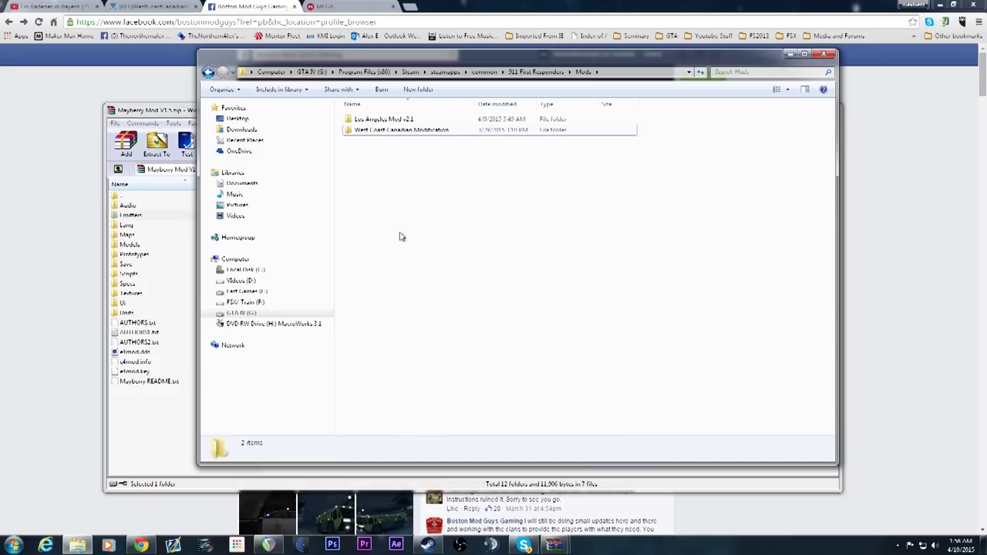
right_click(383, 158)
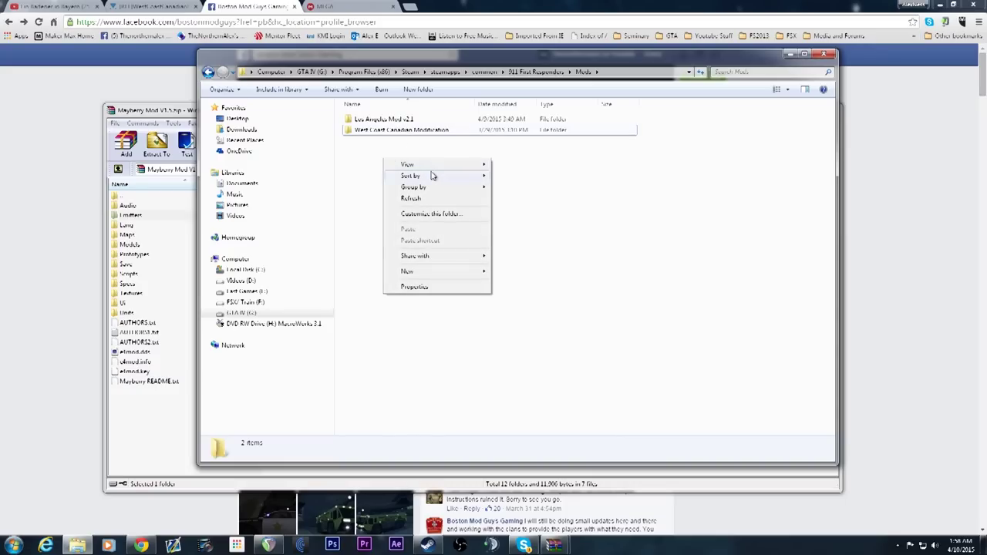
mouse_move(463, 272)
click(511, 270)
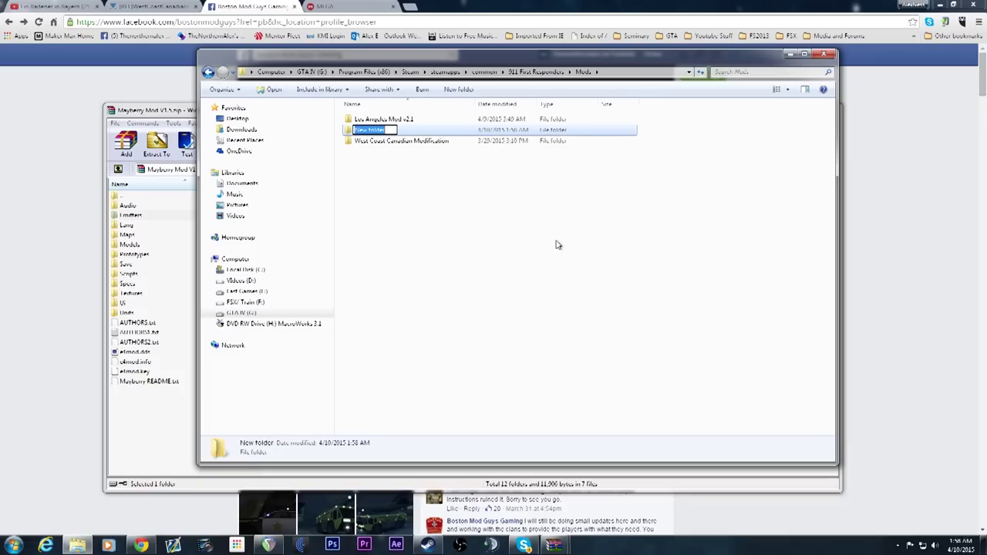
text(Mayberry 1.5.1)
key(Return)
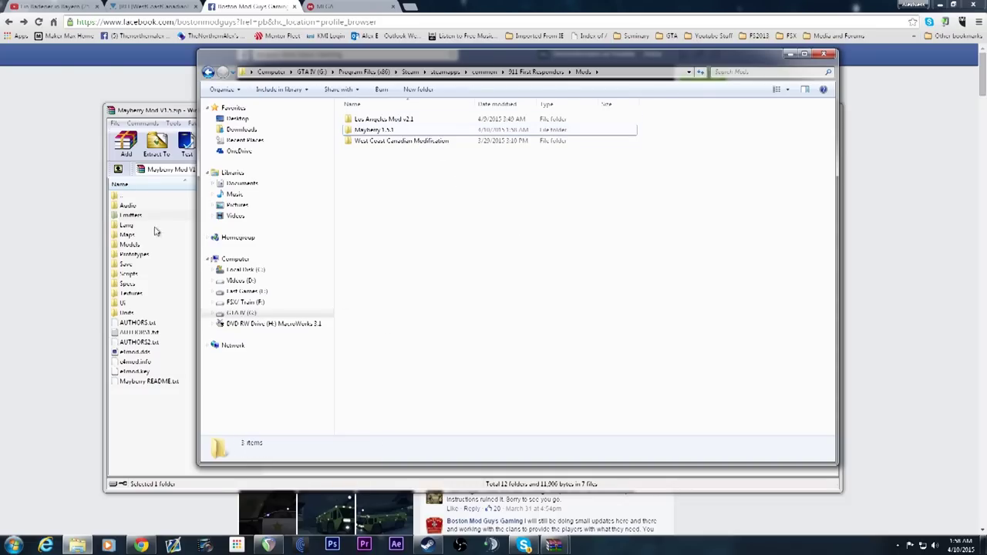
Extract all folders and files inside the archive's Mayberry Mod V1.5 folder into the Mayberry 1.5.1 folder
drag(190, 450, 146, 202)
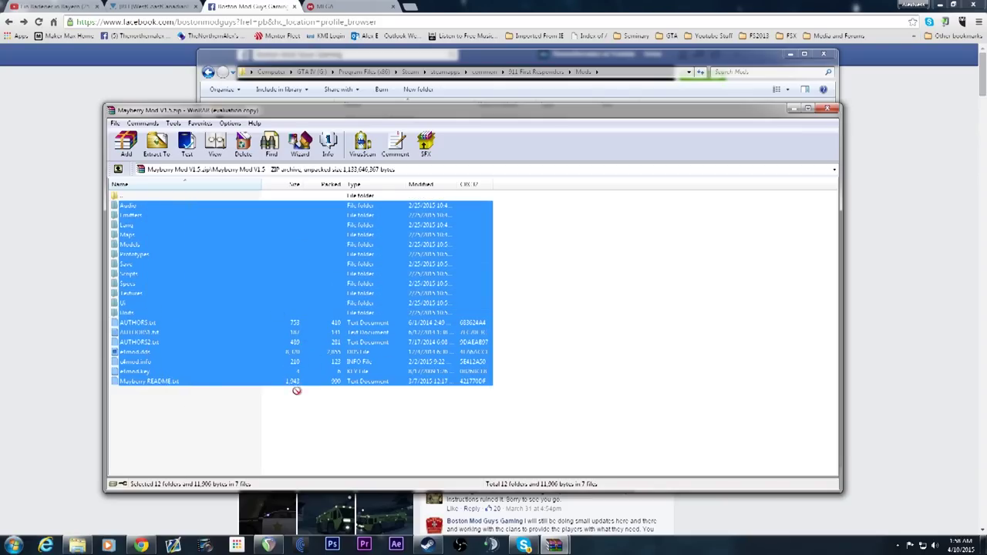
drag(79, 538, 388, 141)
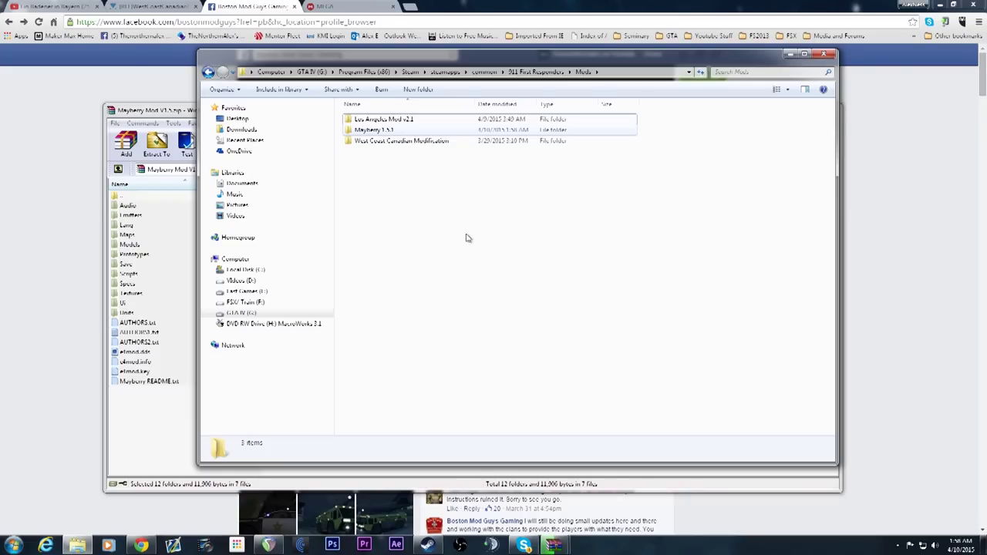
click(549, 508)
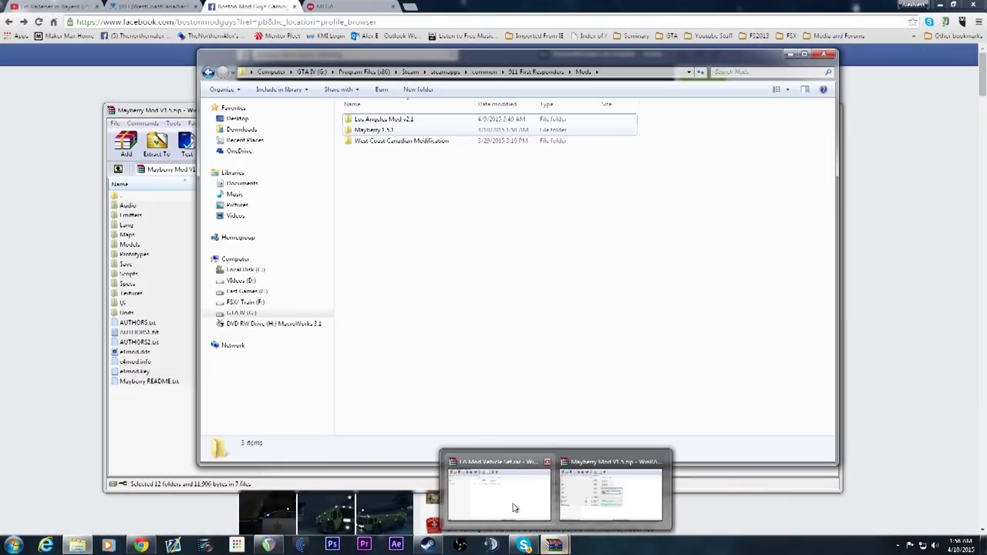
click(514, 508)
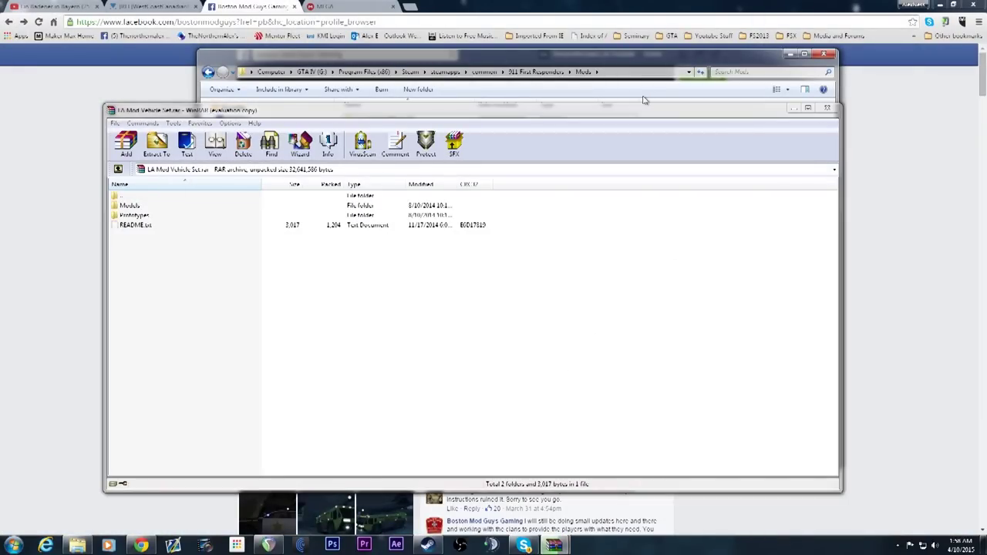
click(792, 107)
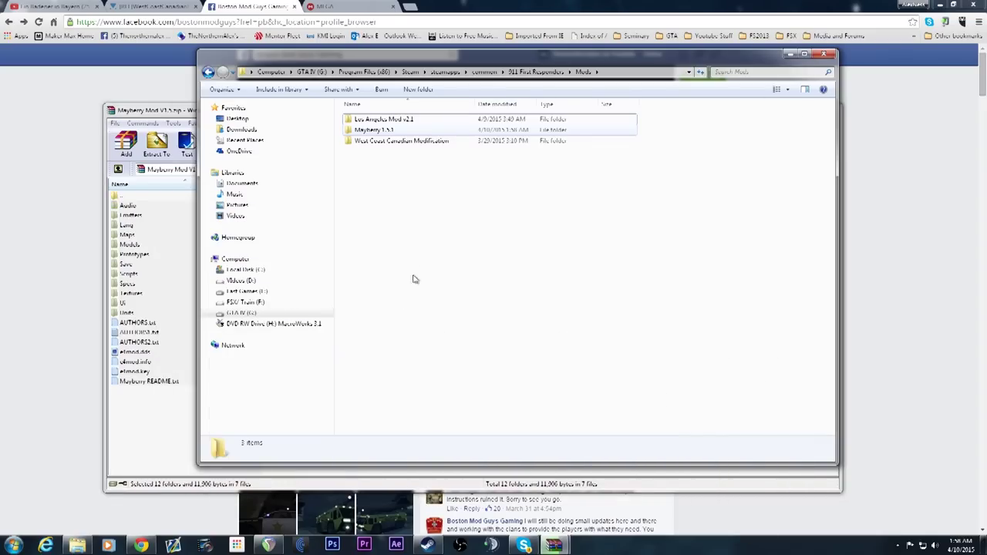
click(147, 472)
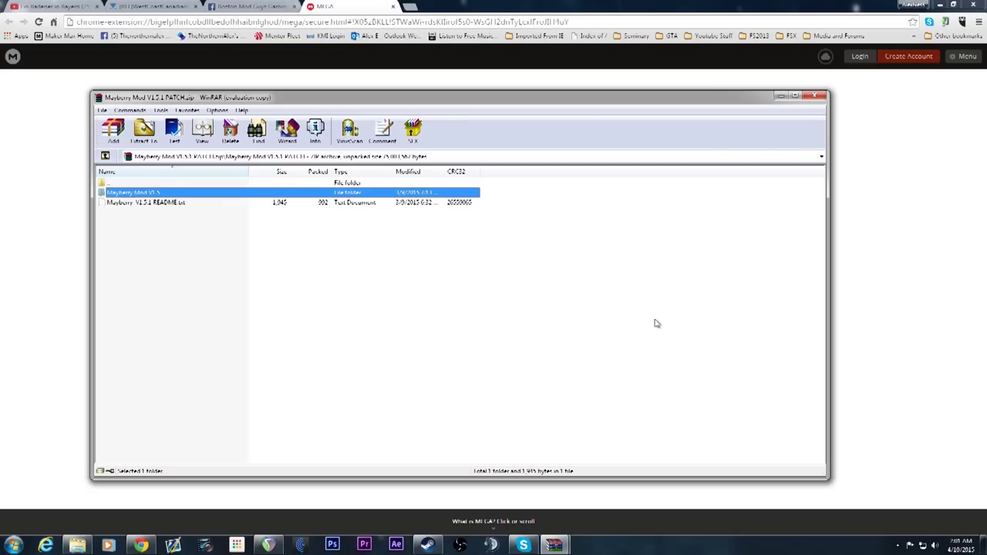
Browse the folder levels of Mayberry Mod V1.5.1 PATCH.zip and open its inner Mayberry Mod V1.5 folder
double_click(132, 193)
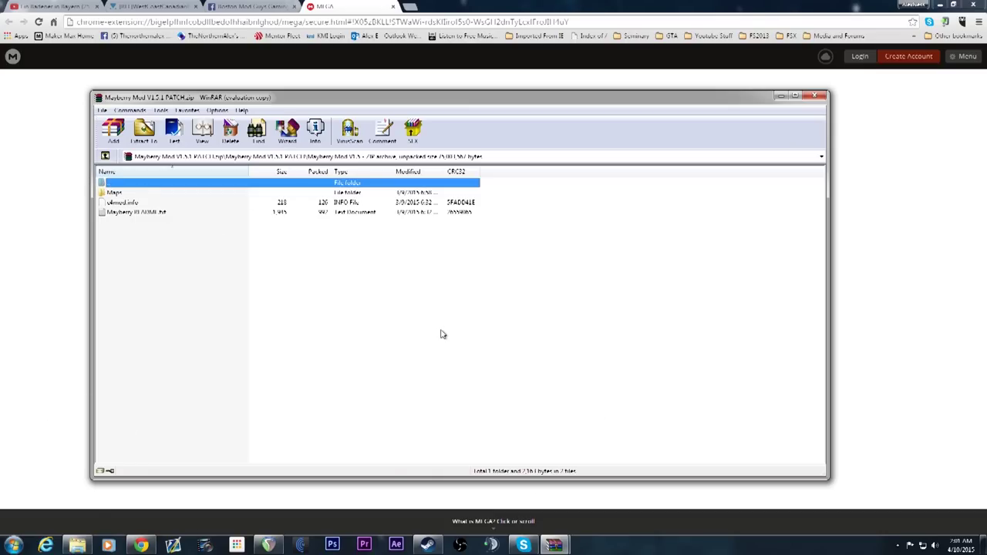
double_click(103, 184)
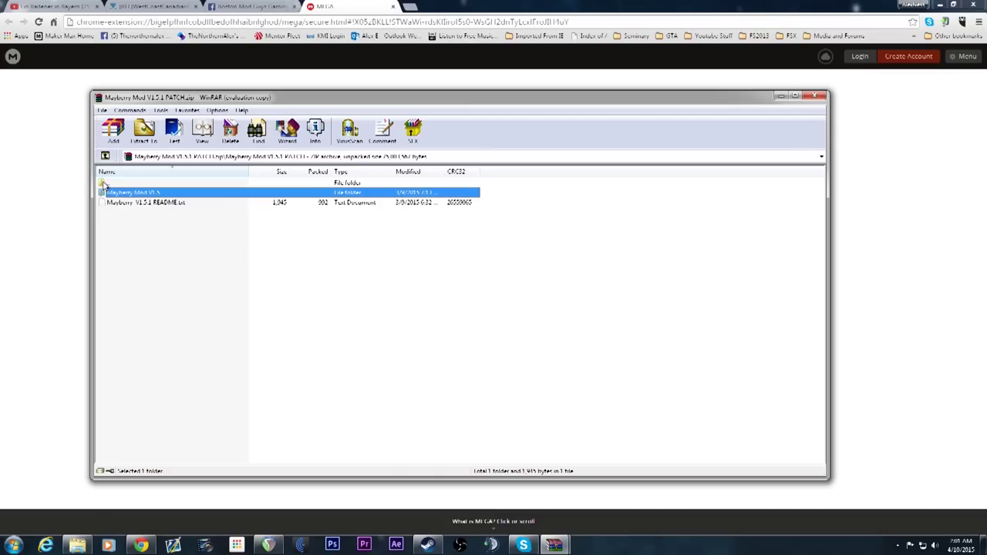
double_click(110, 183)
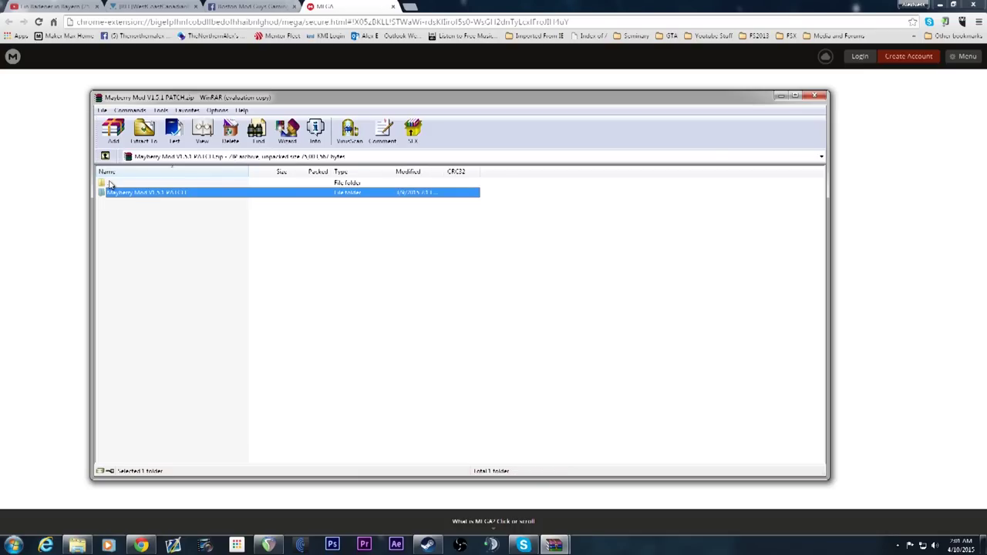
double_click(123, 193)
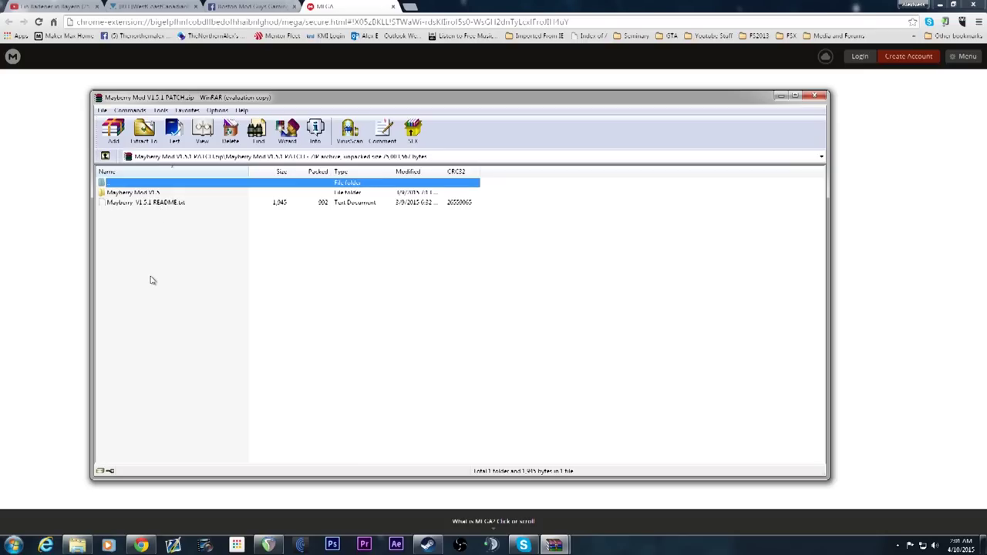
double_click(139, 194)
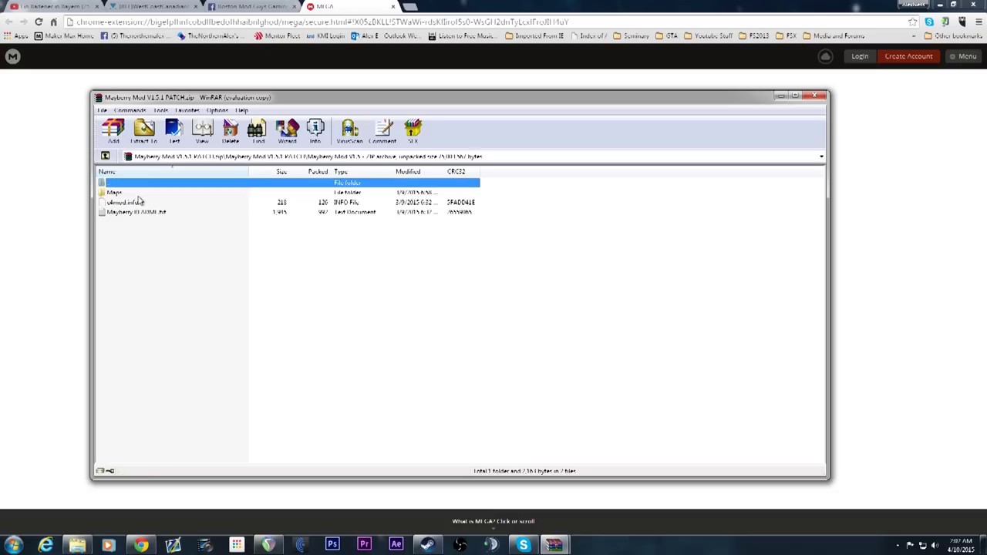
Extract the patch's Maps folder and e4mod.info together into the Mayberry 1.5.1 mod folder
click(520, 203)
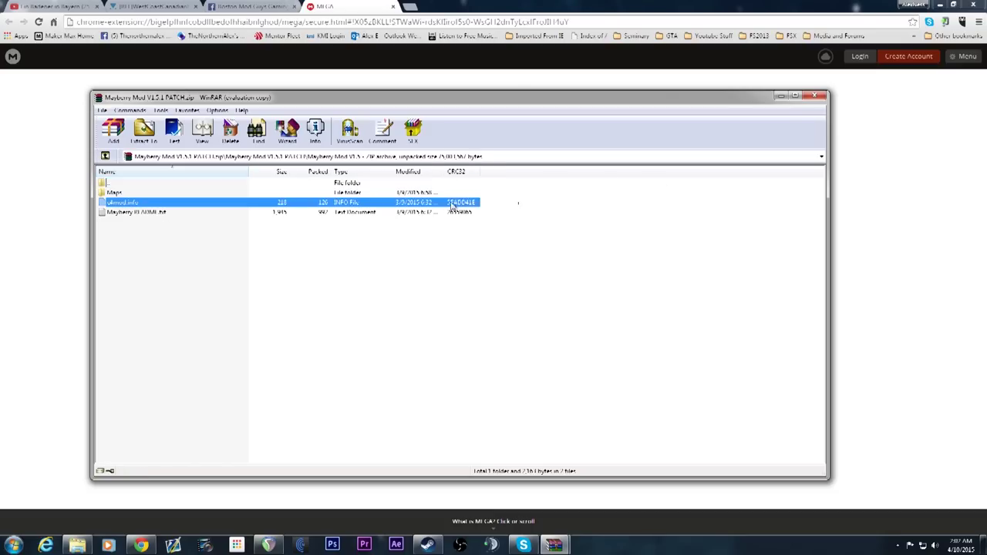
ctrl+click(519, 192)
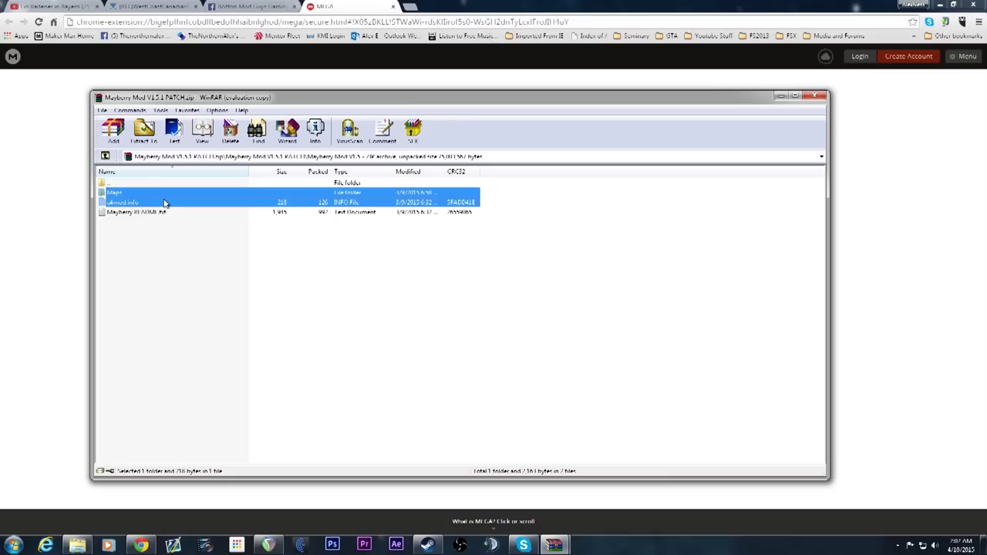
click(164, 203)
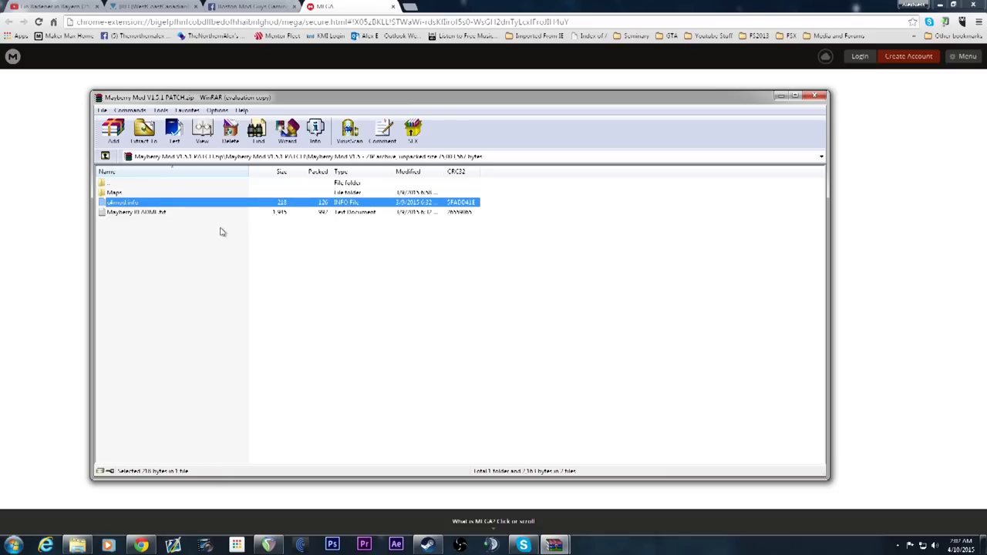
ctrl+click(544, 192)
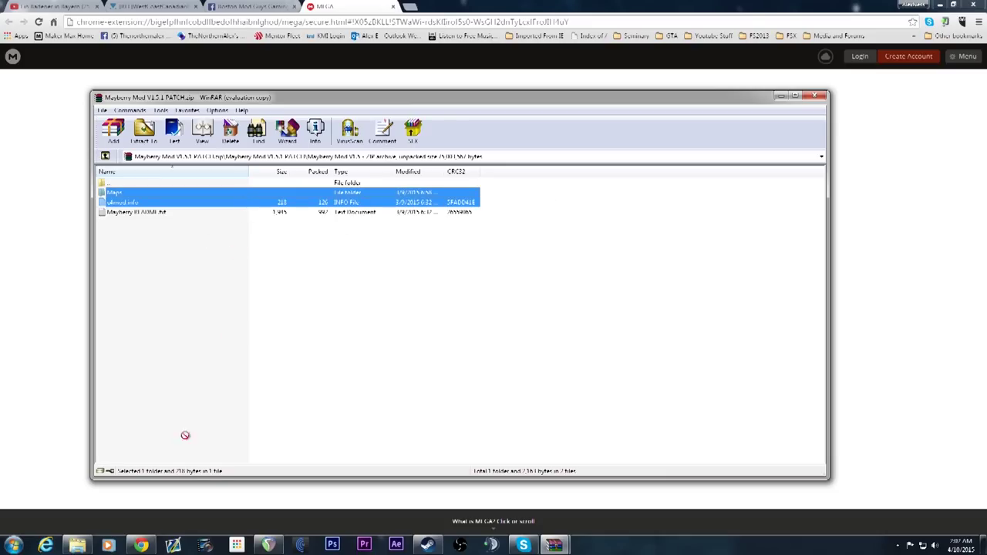
drag(185, 436, 460, 378)
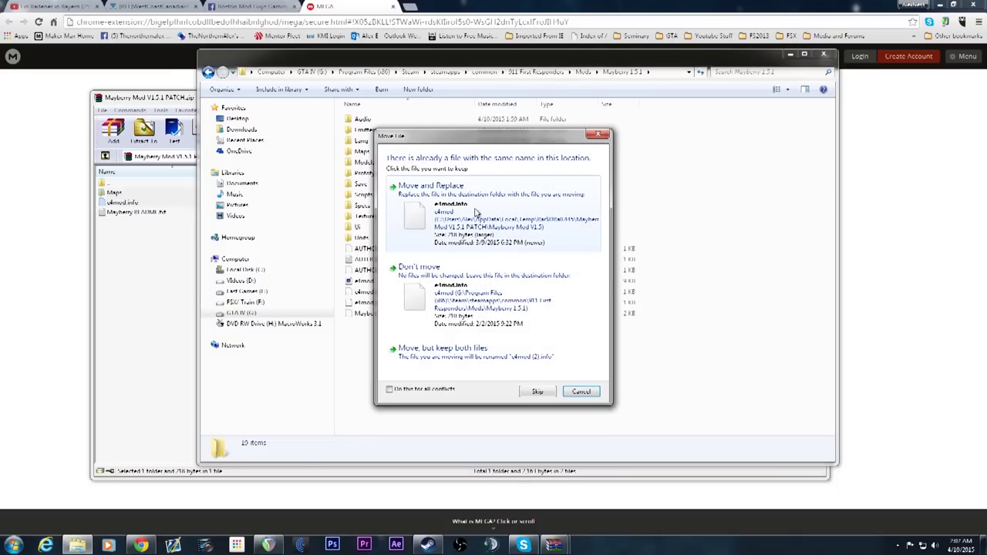
Replace the existing e4mod.info and merge the Maps folders, overwriting the old freeplay.e4m and freeplay.eft files with the patch versions
click(494, 219)
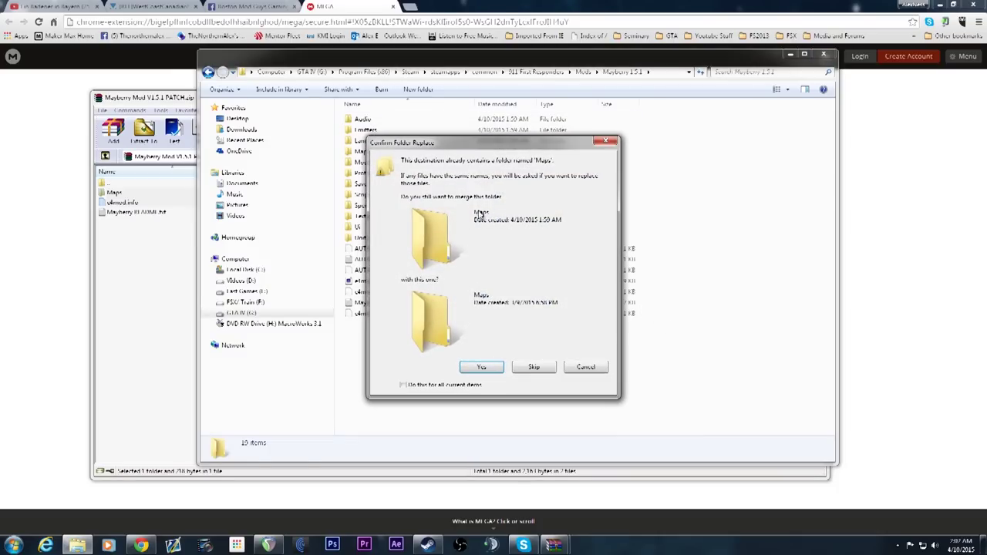
click(482, 367)
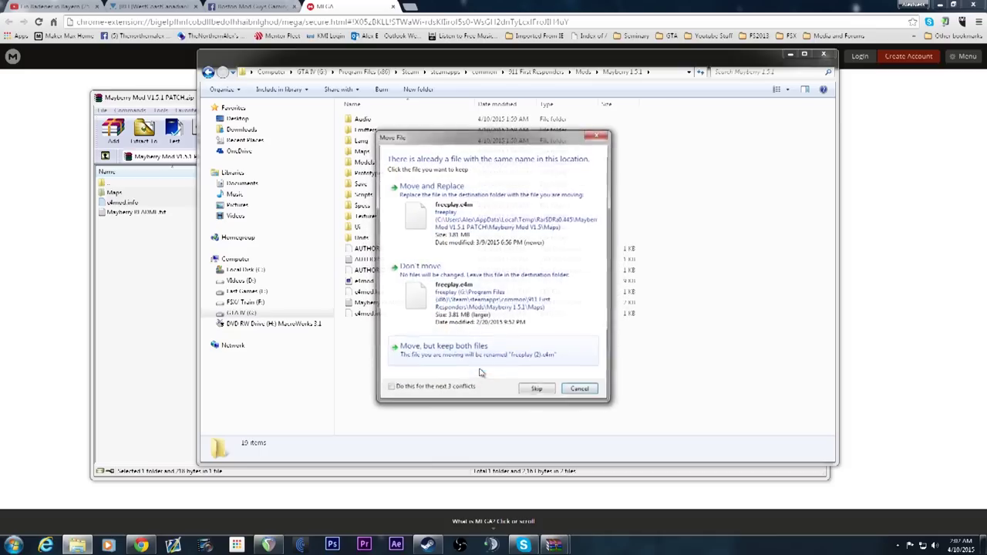
click(460, 230)
click(389, 389)
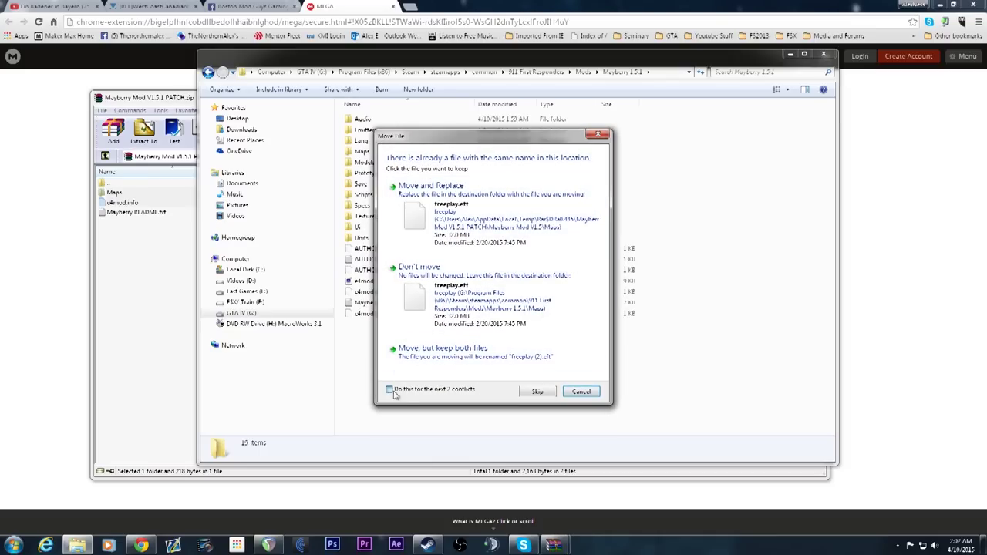
click(466, 224)
click(538, 388)
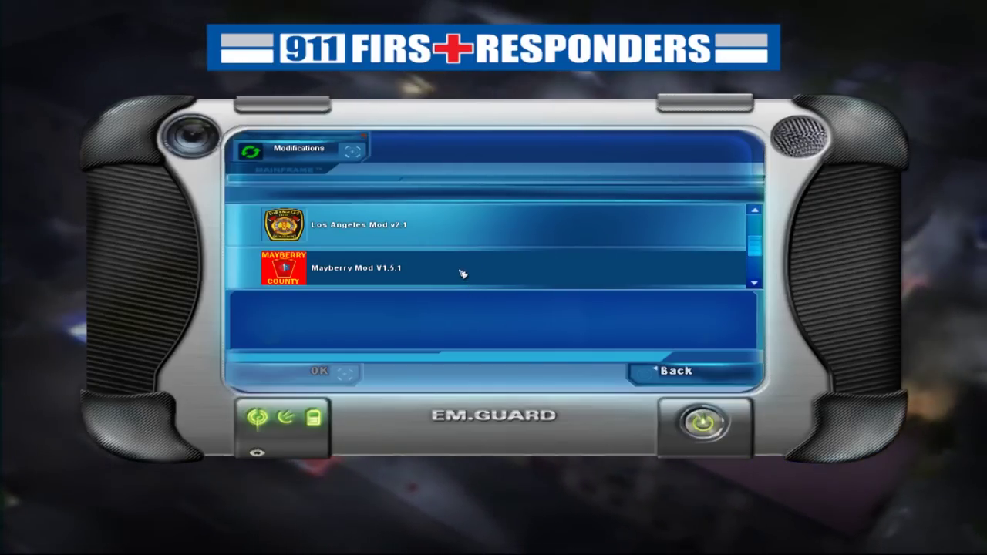
Load Mayberry Mod V1.5.1 from the list of modifications in 911 First Responders
click(411, 280)
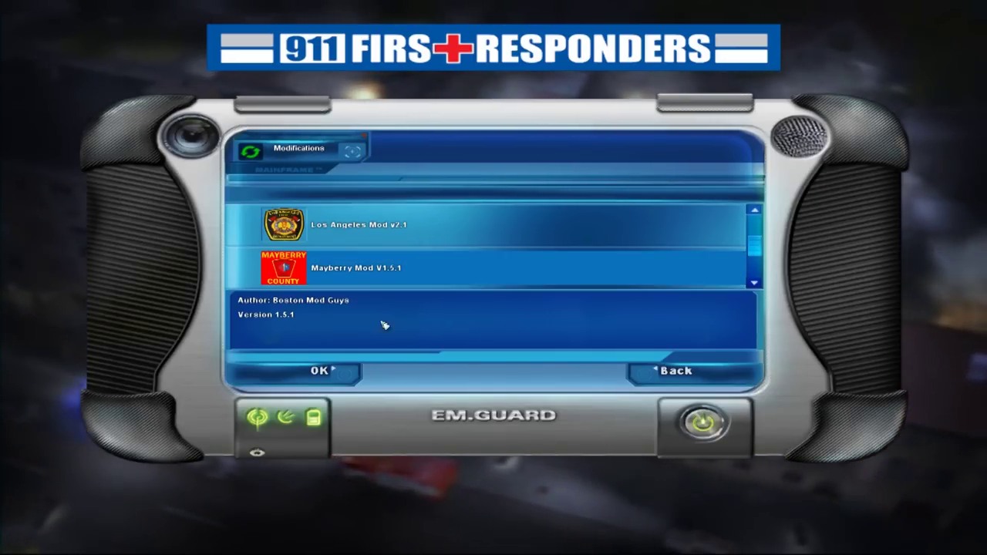
click(334, 378)
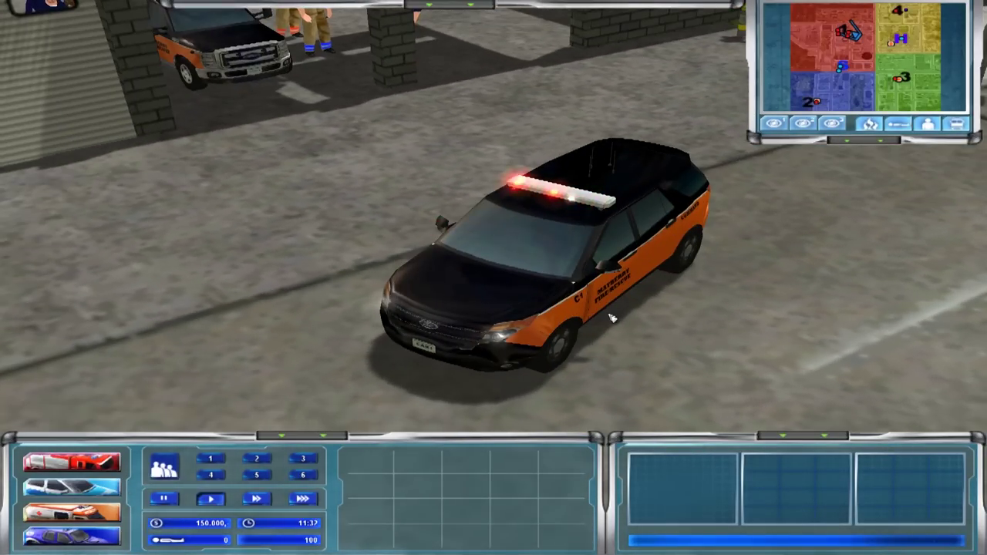
Leave the running mission for the main menu and quit the game
key(Escape)
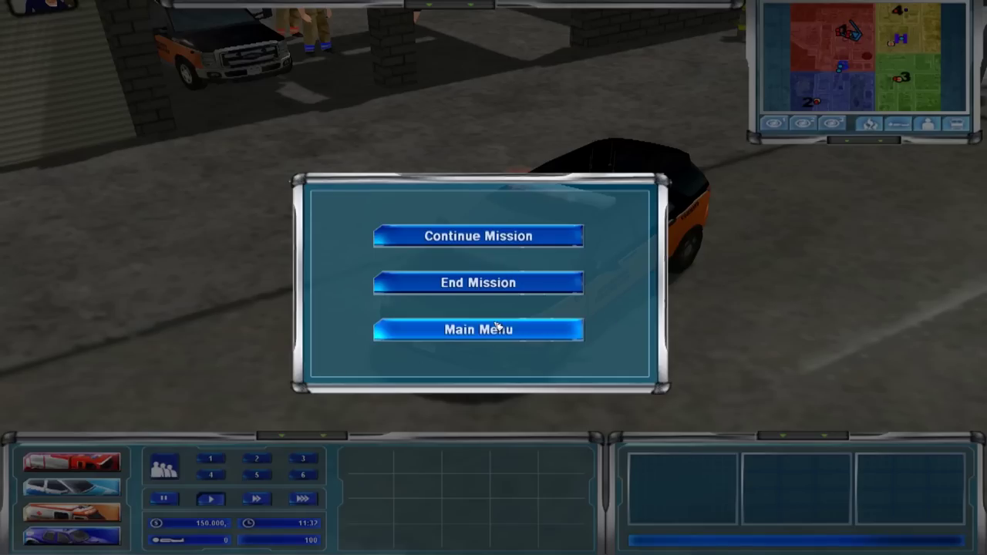
click(501, 330)
click(632, 336)
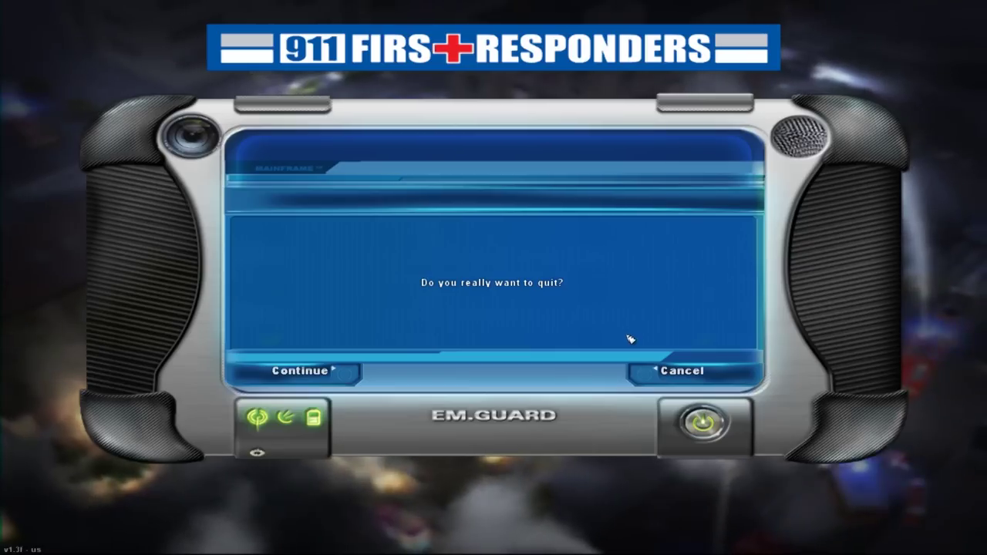
click(287, 385)
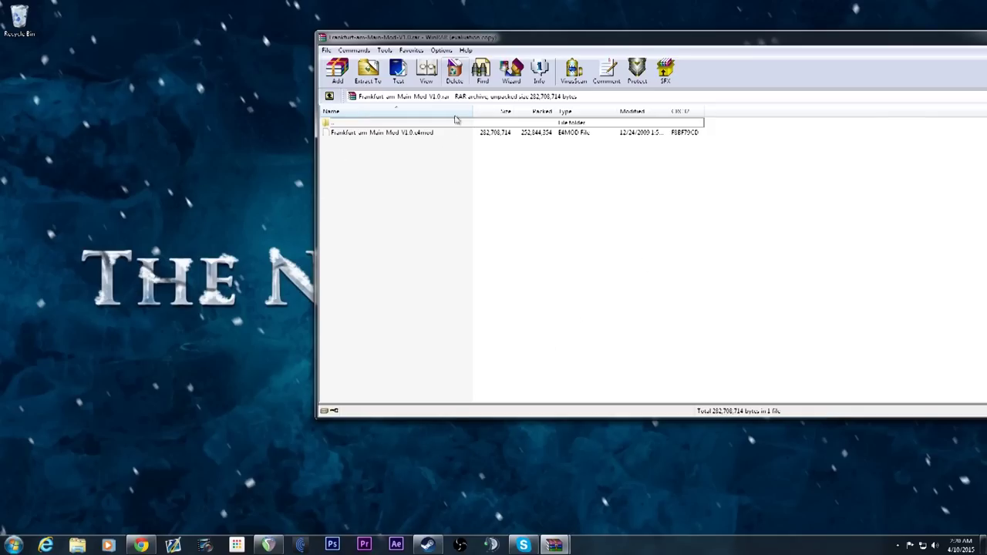
Extract Frankfurt-am-Main-Mod-V1.0.e4mod to the desktop and open it, choosing to select a program from the list of installed programs
drag(432, 142, 210, 140)
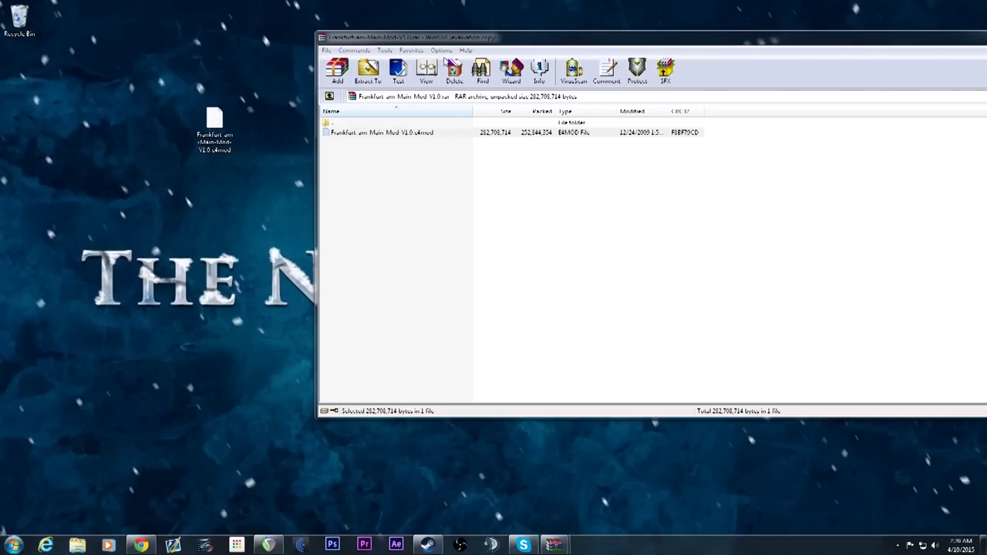
click(222, 135)
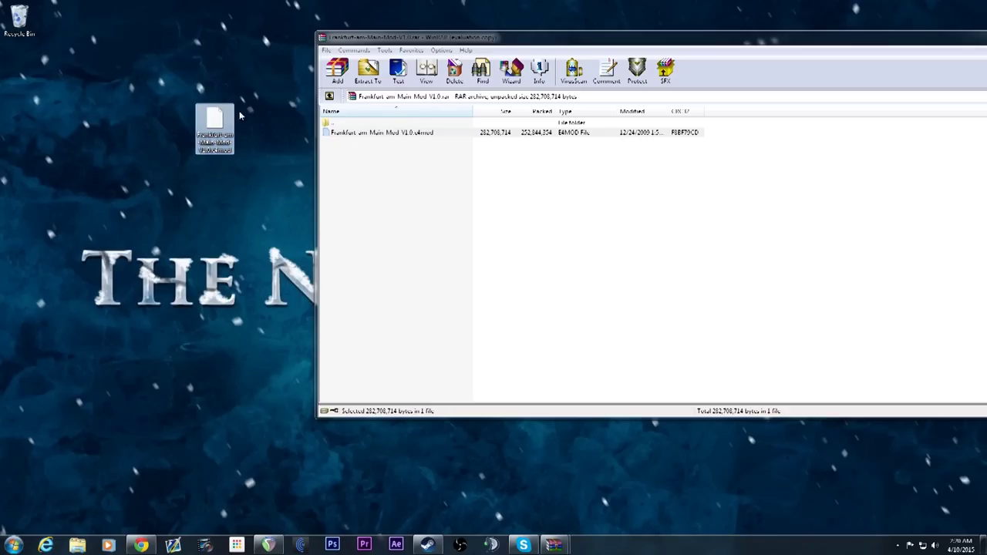
right_click(214, 140)
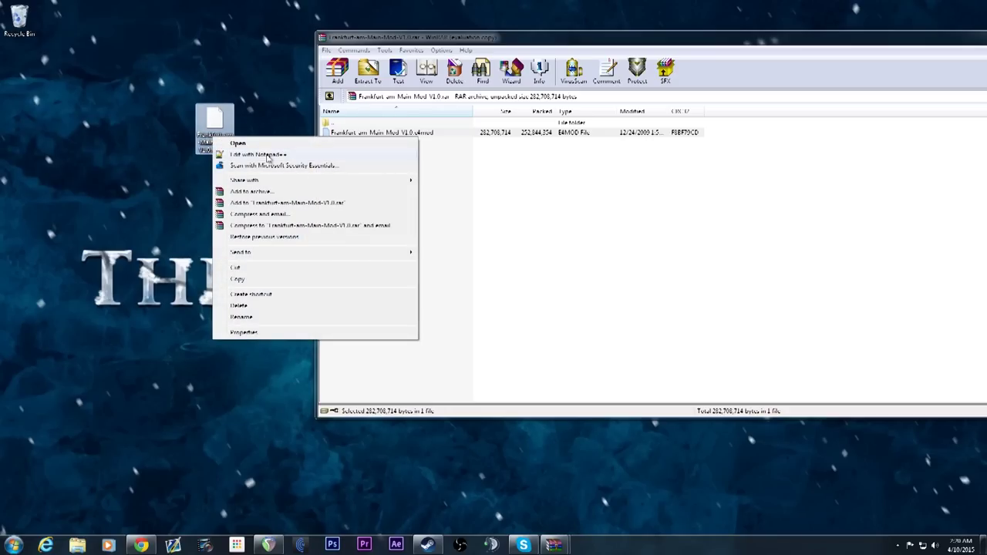
click(239, 144)
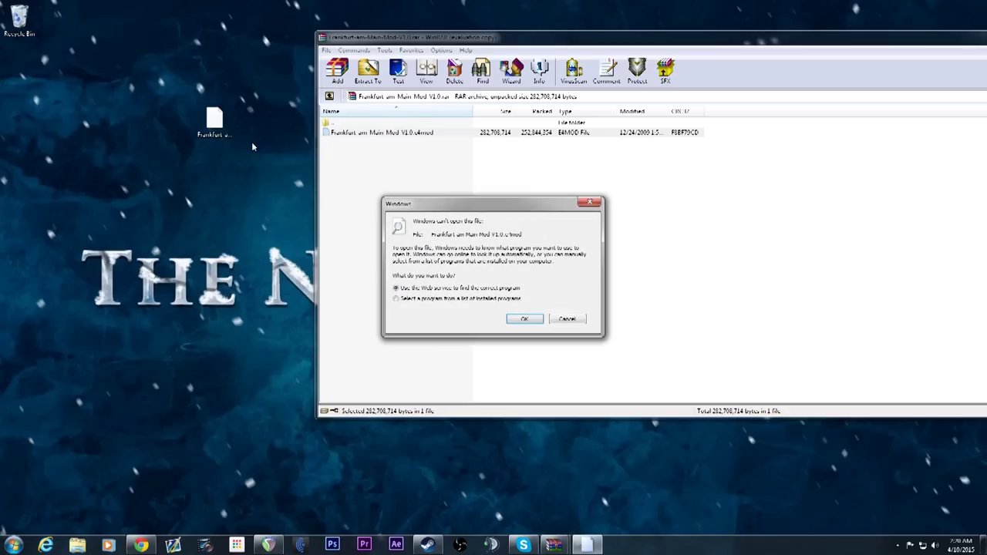
click(449, 299)
click(524, 319)
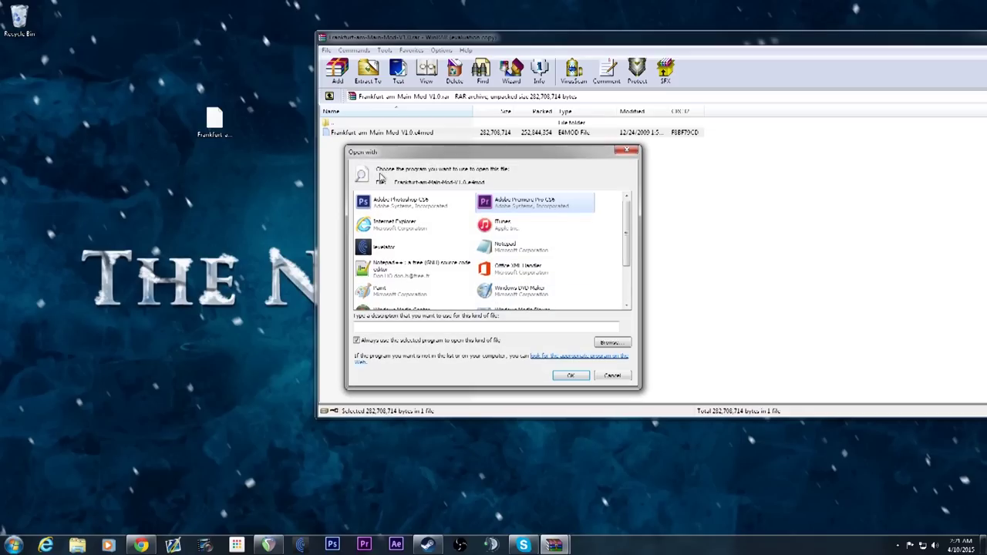
Browse for another program to open the file and go to the Steam folder in Program Files (x86) on the GTA IV (G:) drive
click(611, 342)
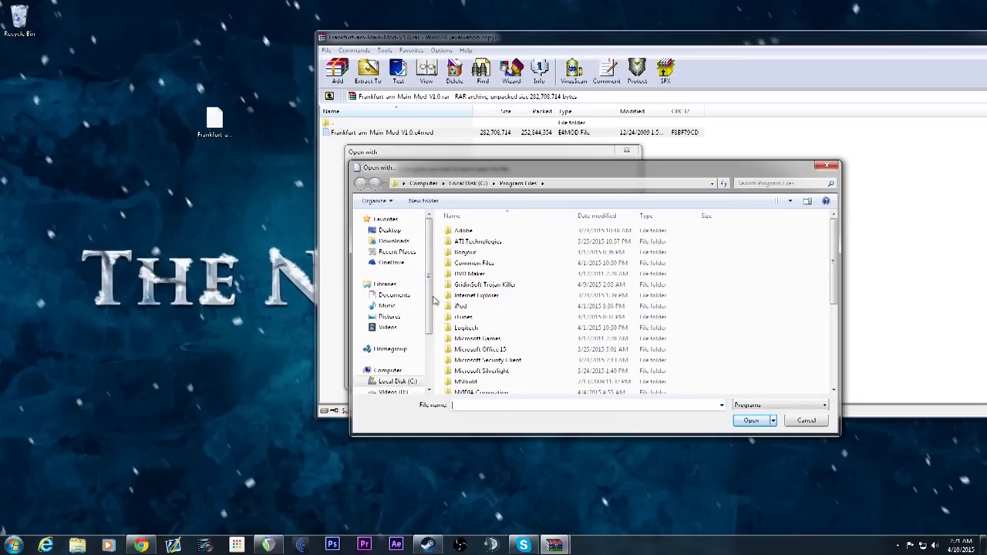
scroll(400, 324, down, 3)
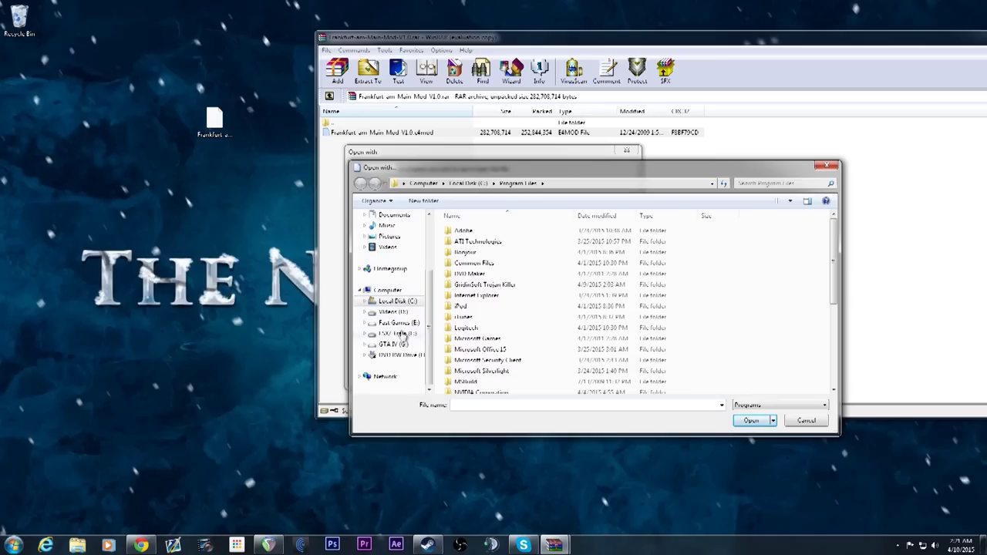
click(396, 343)
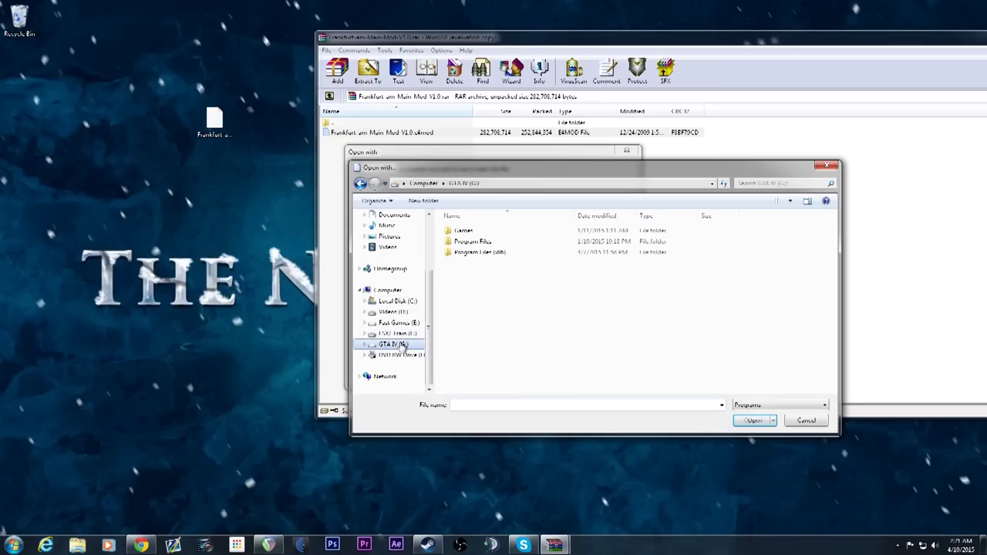
double_click(478, 256)
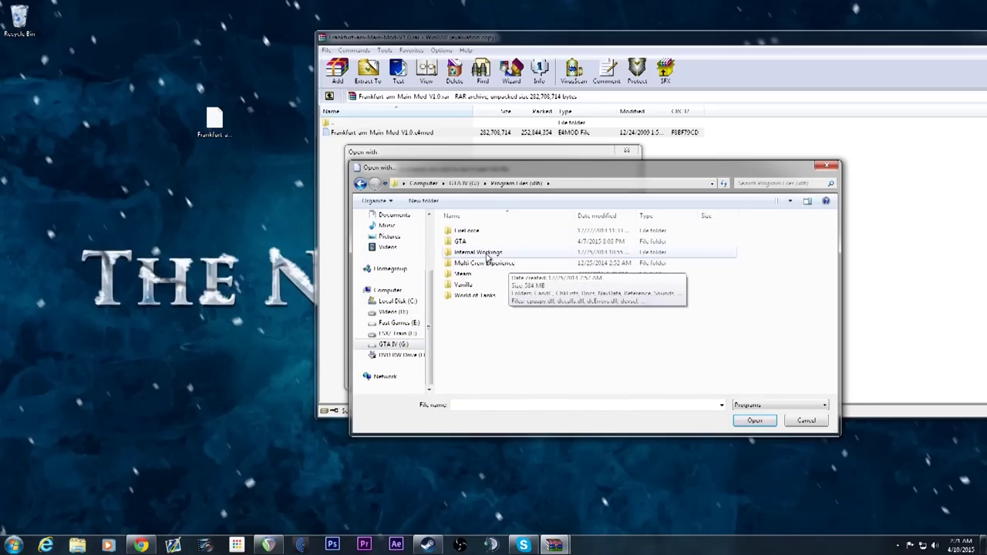
double_click(486, 284)
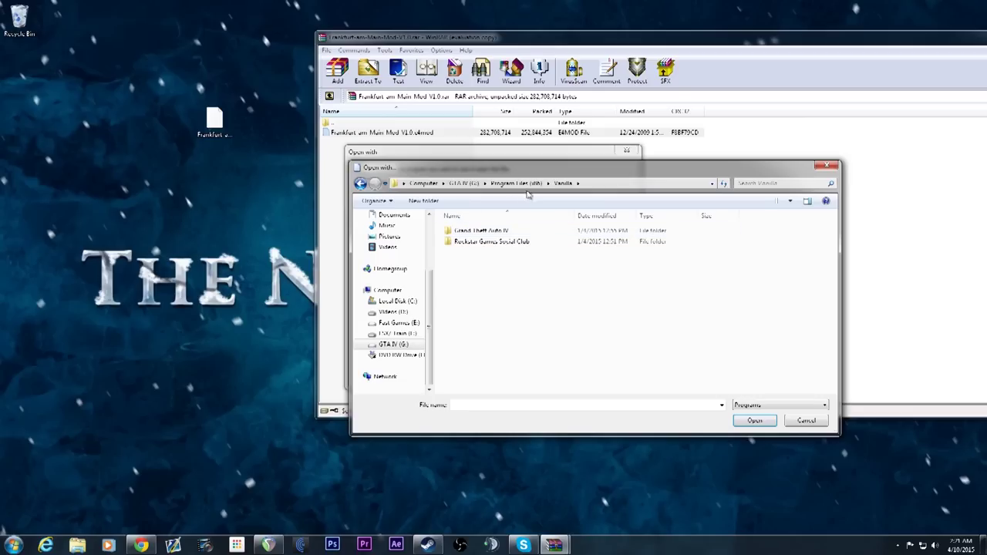
click(528, 188)
click(484, 279)
double_click(484, 278)
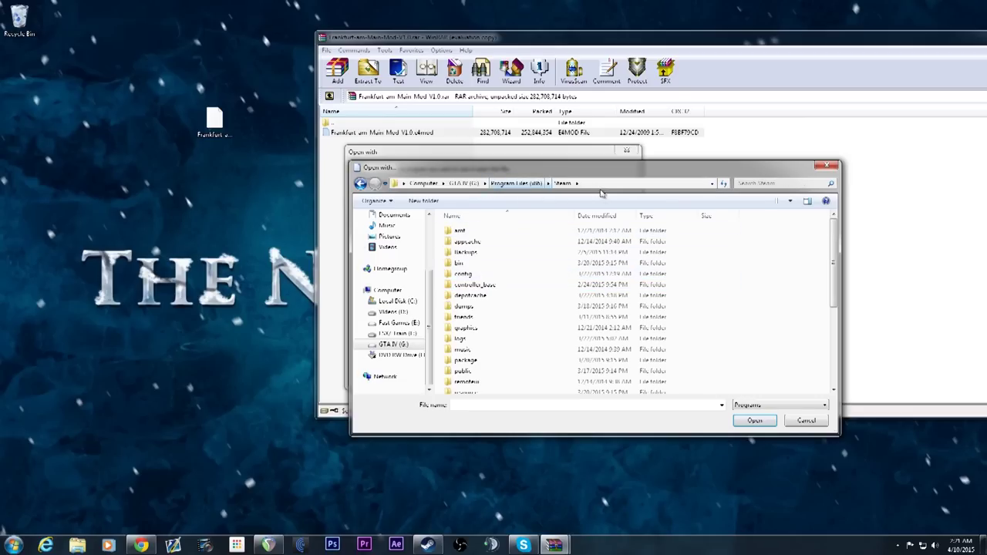
Choose ModInstaller from steamapps\common\911 First Responders as the program for opening the .e4mod file
scroll(517, 314, down, 5)
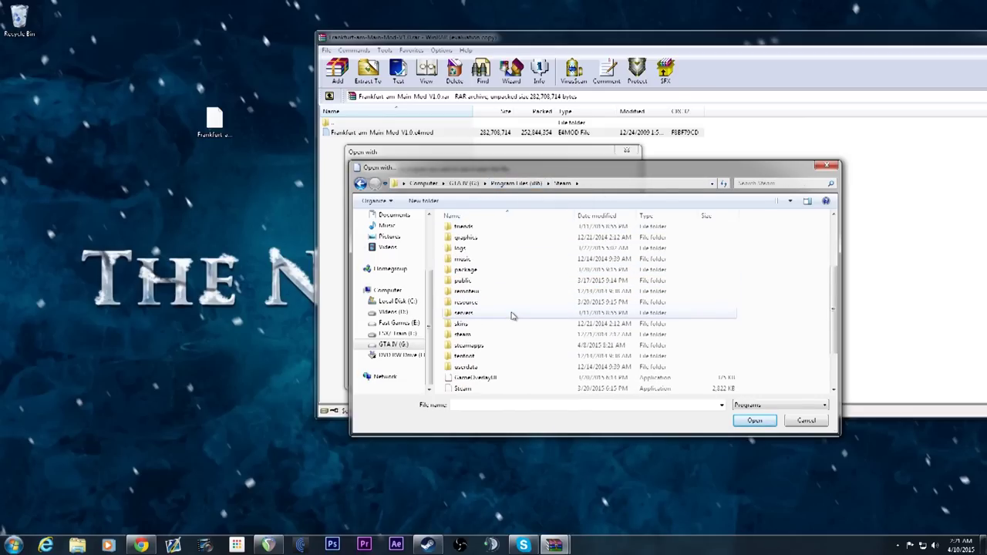
double_click(505, 289)
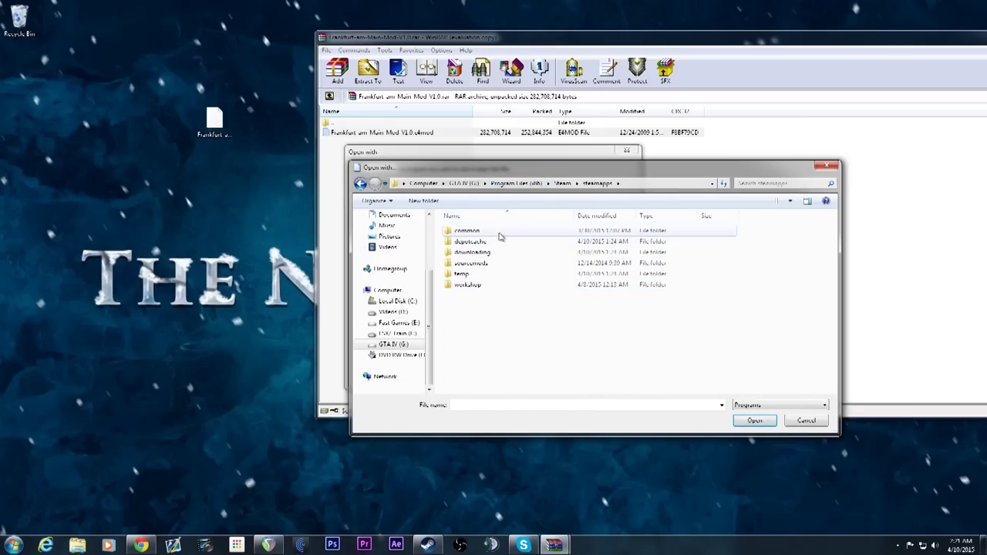
double_click(502, 235)
double_click(502, 244)
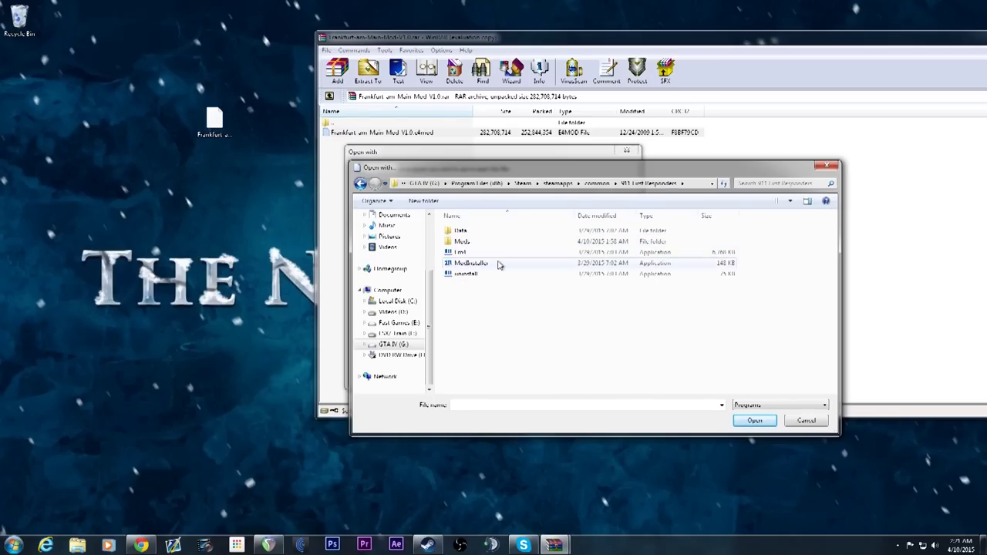
click(496, 265)
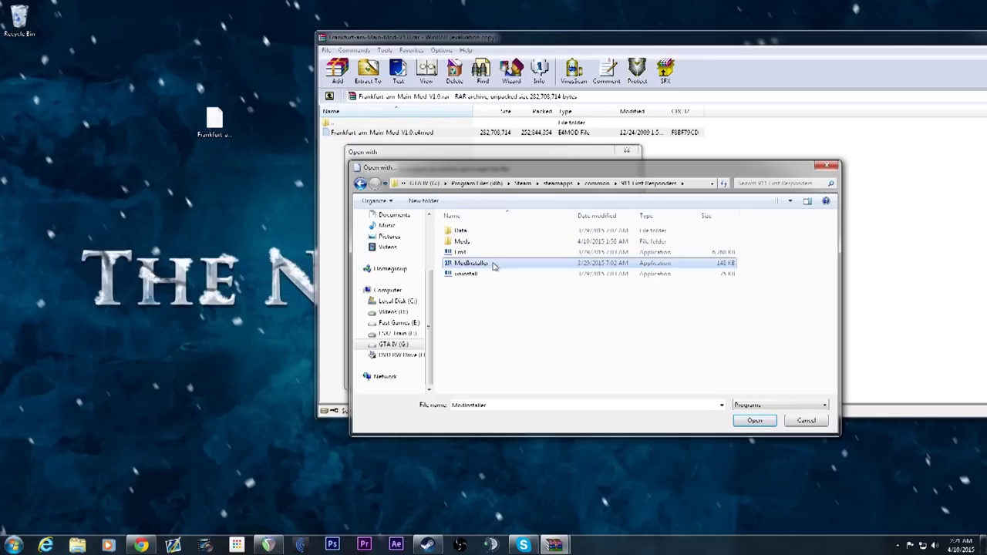
click(755, 422)
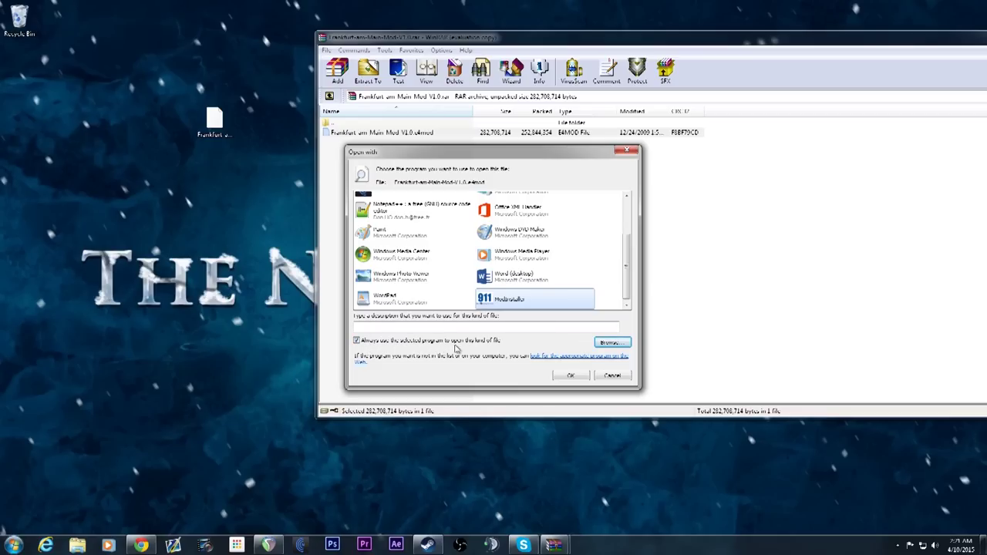
Open the .e4mod file with ModInstaller, install the Frankfurt am Main package into the Mods folder, and exit the installer
click(570, 376)
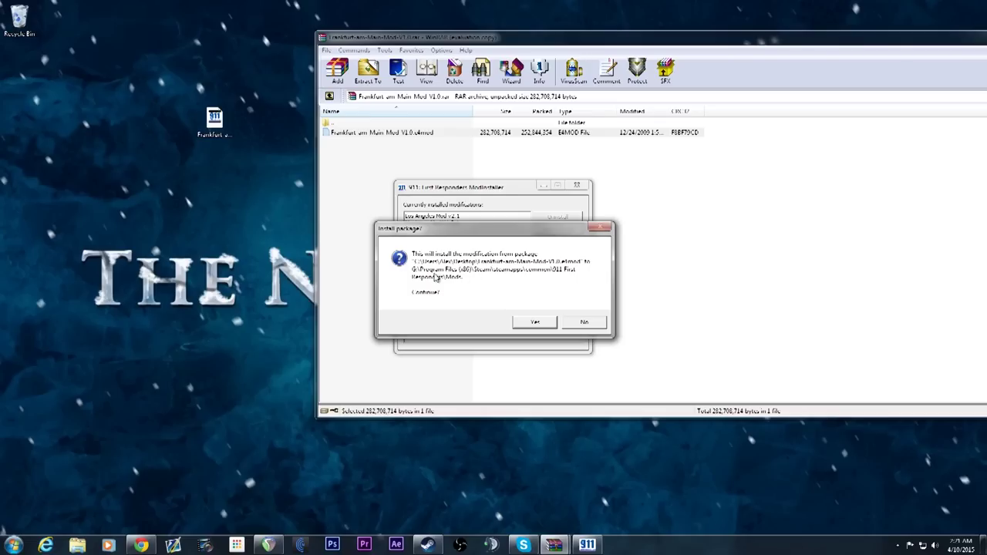
click(535, 324)
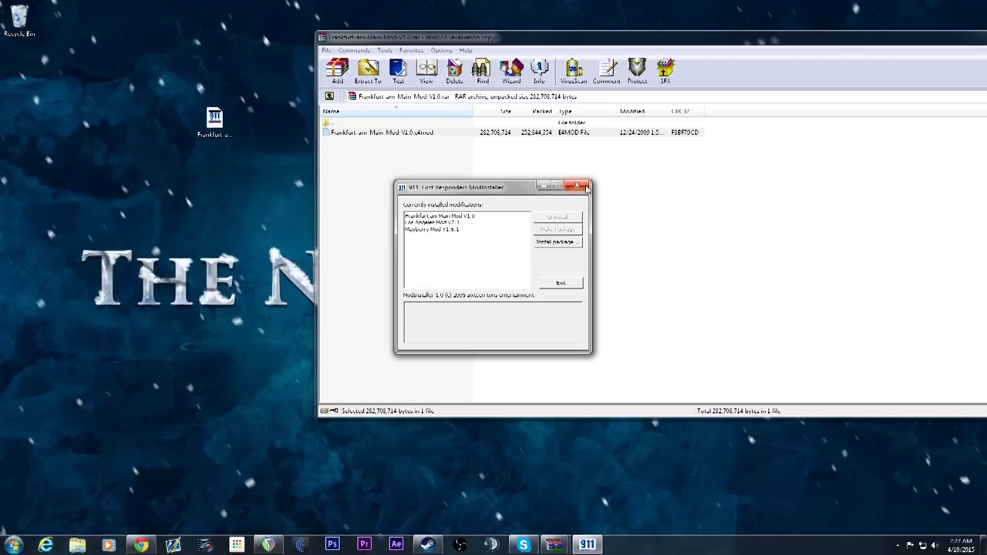
click(579, 283)
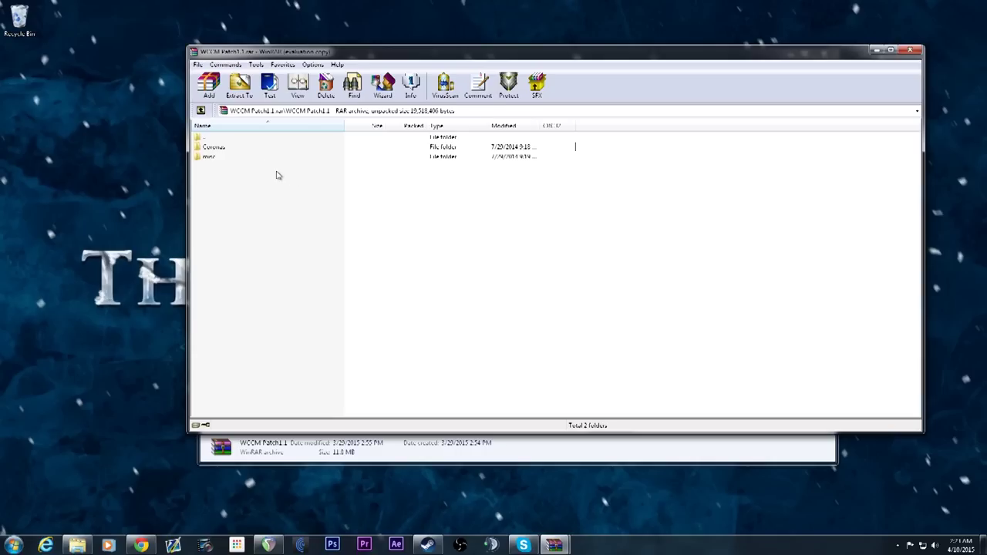
Check the Coronas and misc folders in WCCM Patch1.1, and open the 911 First Responders folder under Steam\steamapps\common on drive G
click(219, 156)
key(Up)
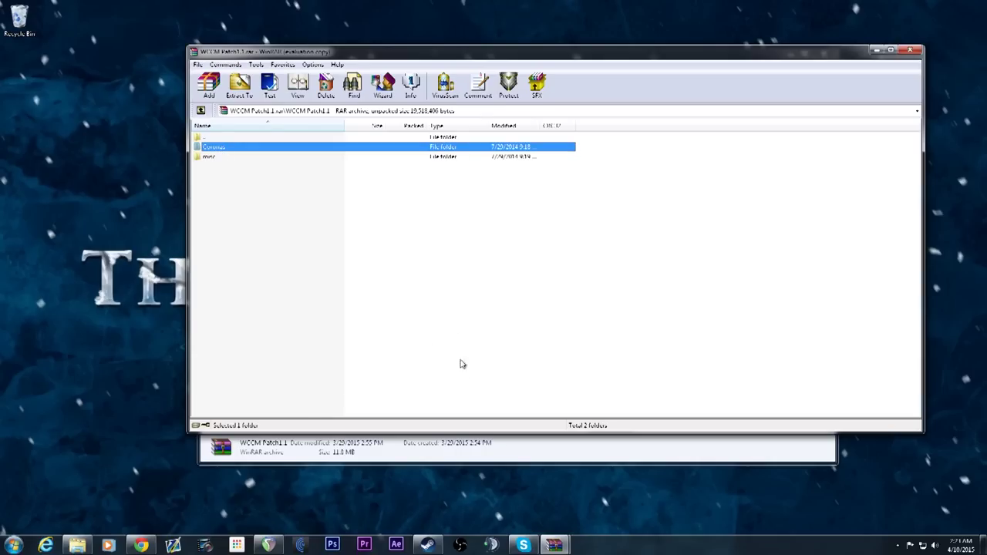
click(78, 548)
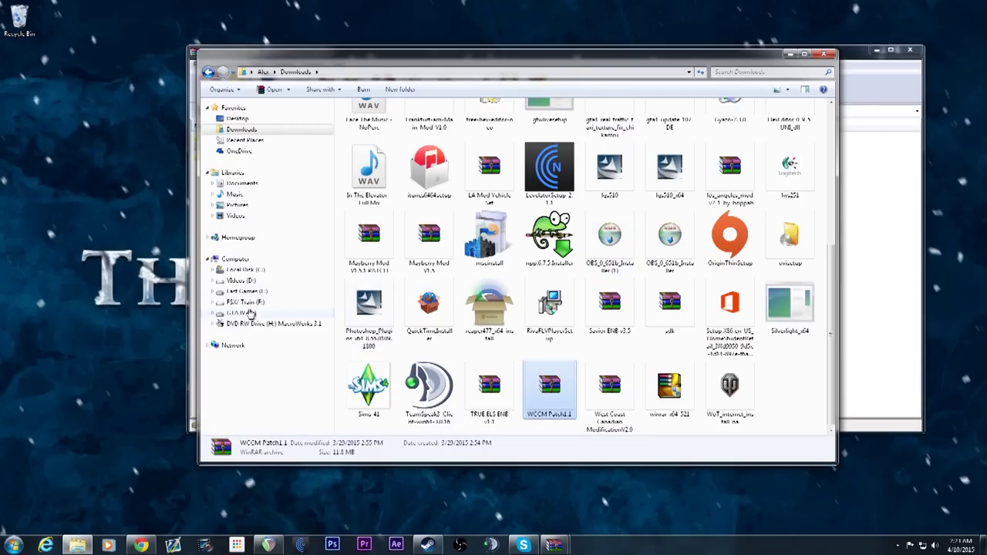
click(246, 312)
double_click(367, 141)
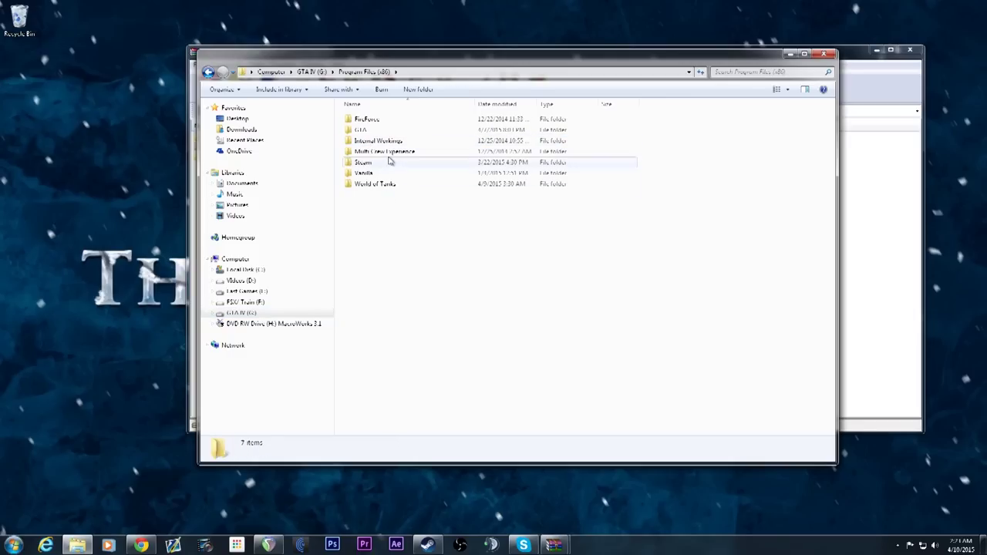
double_click(389, 163)
double_click(404, 326)
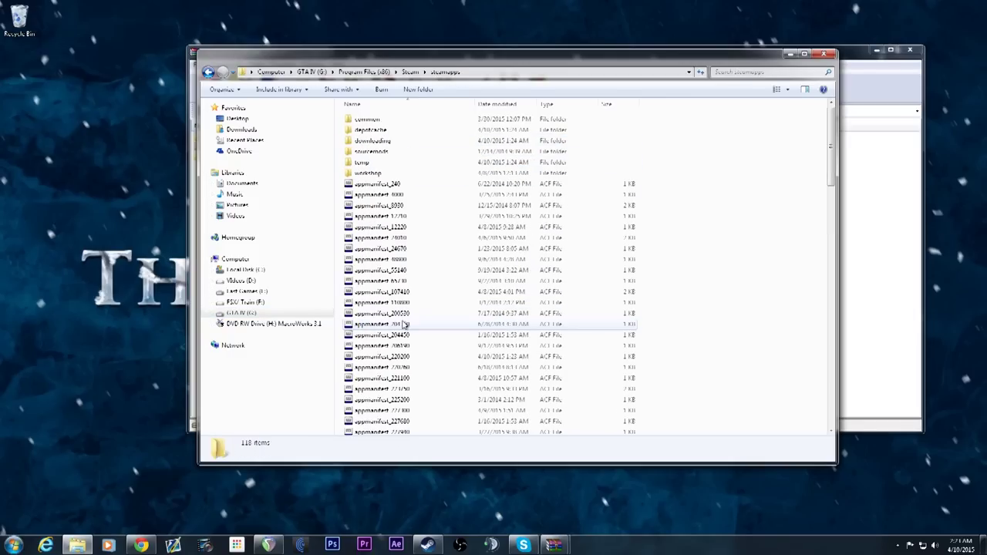
double_click(407, 120)
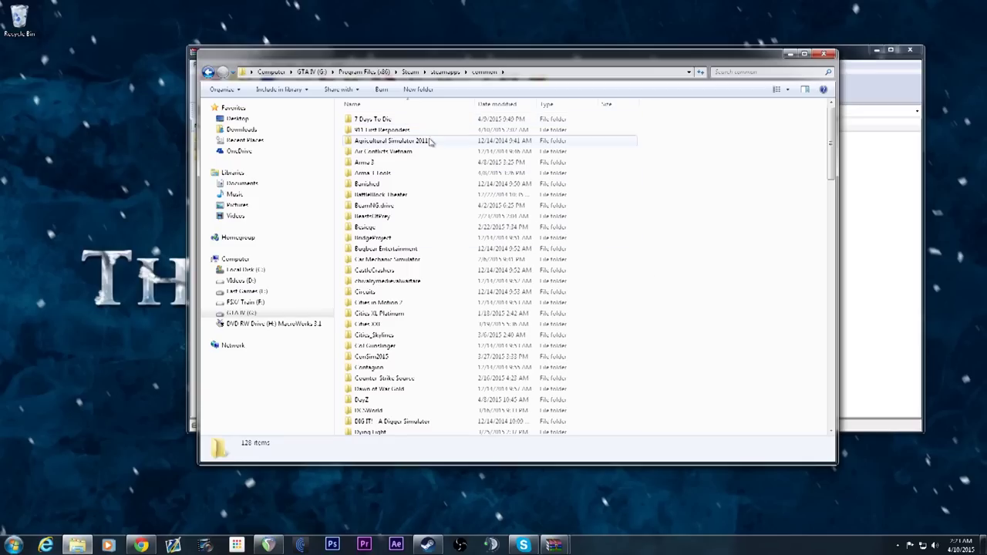
double_click(415, 129)
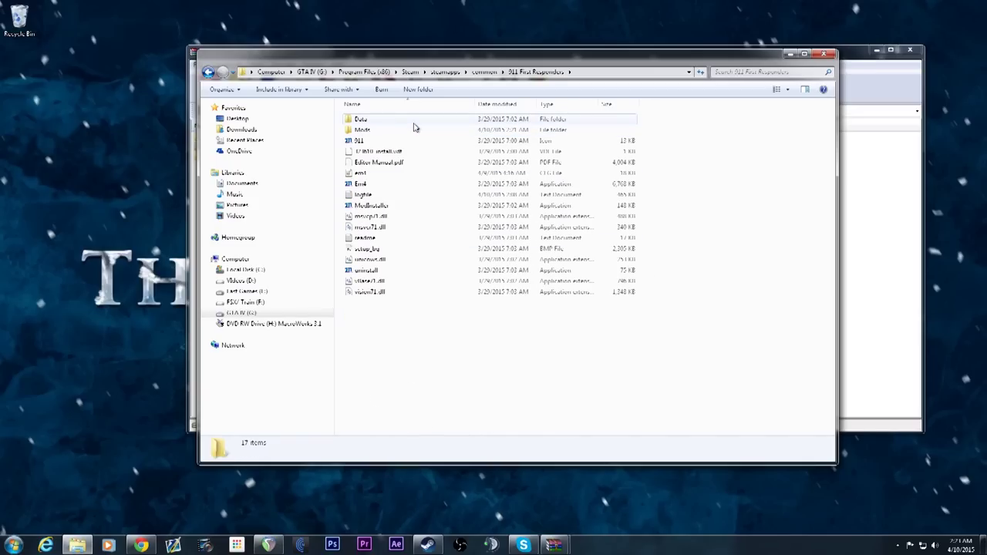
Open the Textures folder of the West Coast Canadian Modification inside the game's Mods folder
click(414, 123)
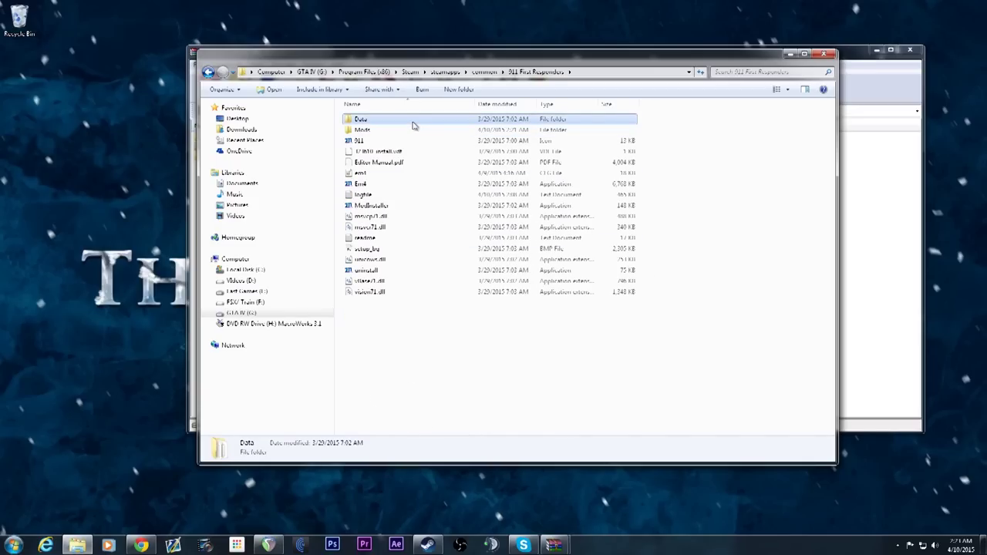
double_click(400, 131)
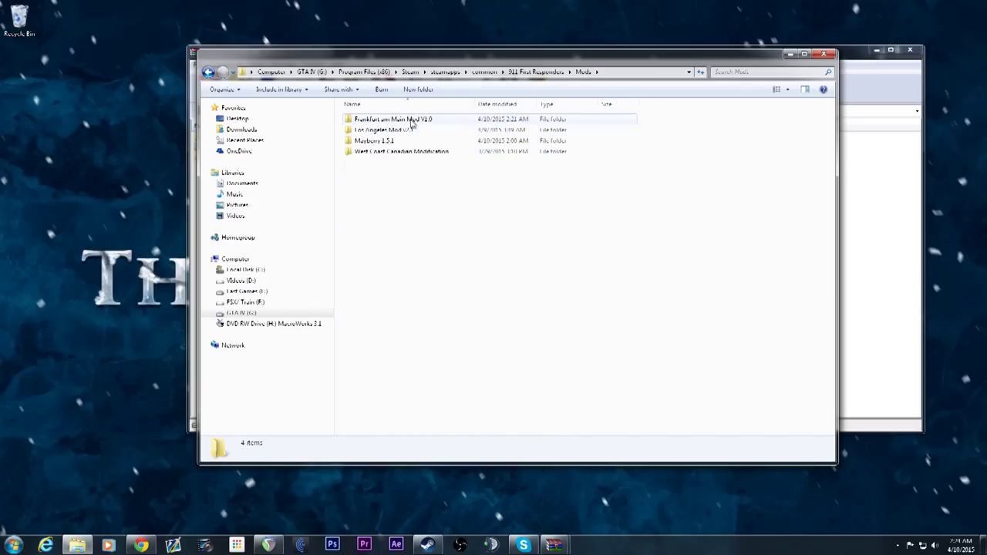
double_click(414, 151)
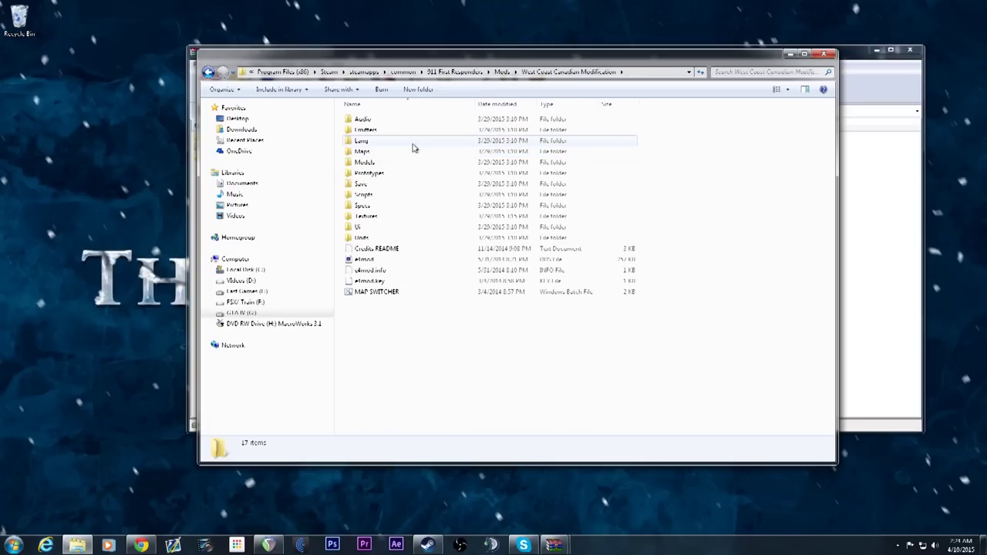
double_click(403, 218)
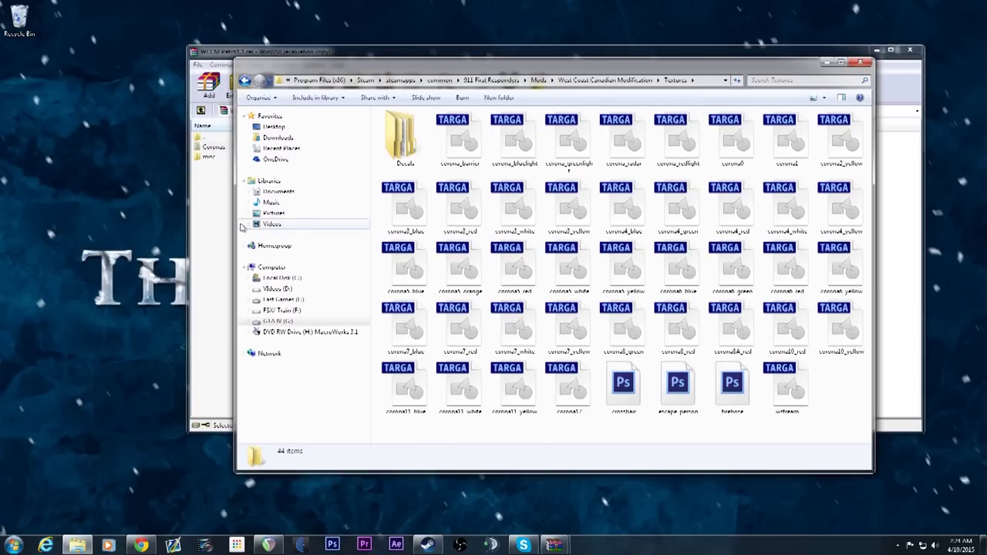
Examine the corona texture files in the patch archive's Coronas folder against the files in the mod's Textures folder
click(214, 218)
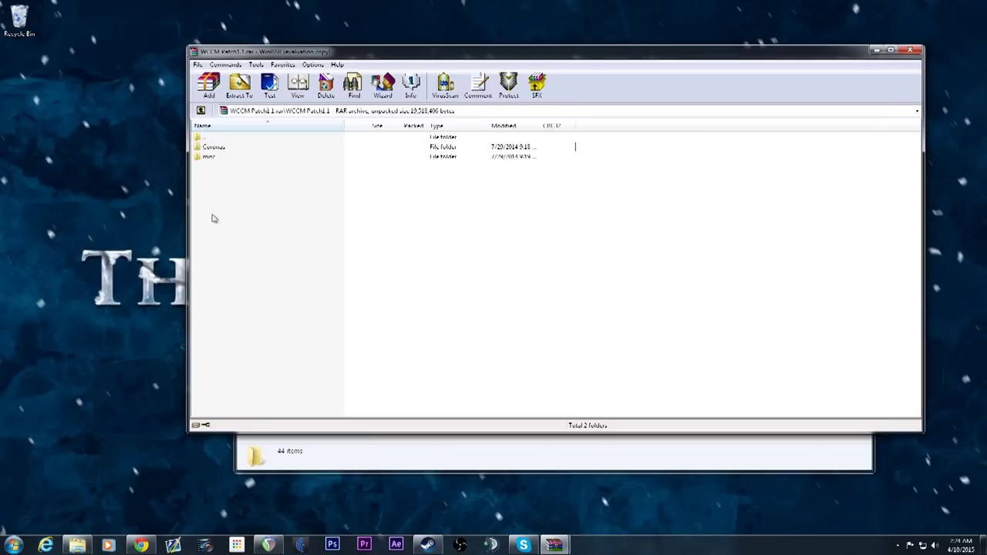
double_click(215, 148)
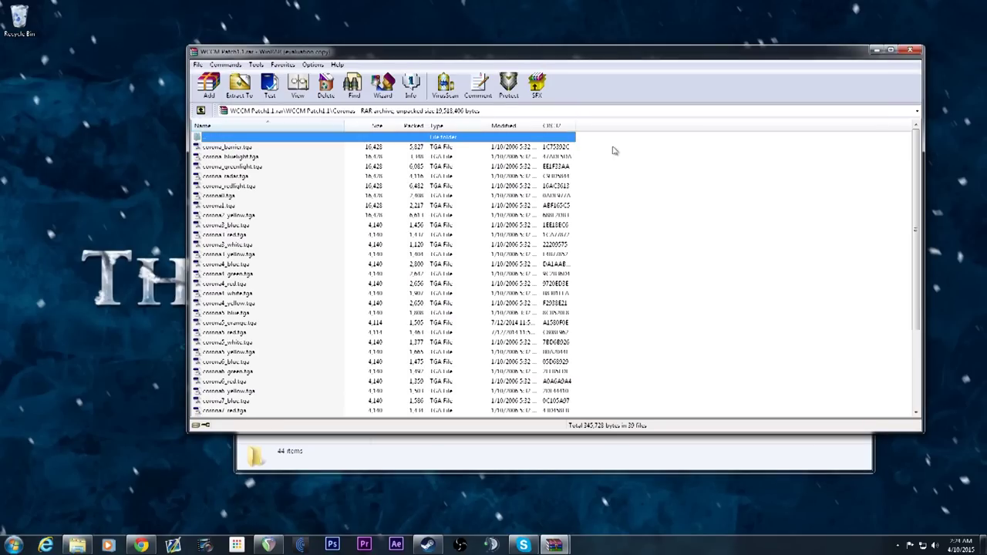
click(676, 463)
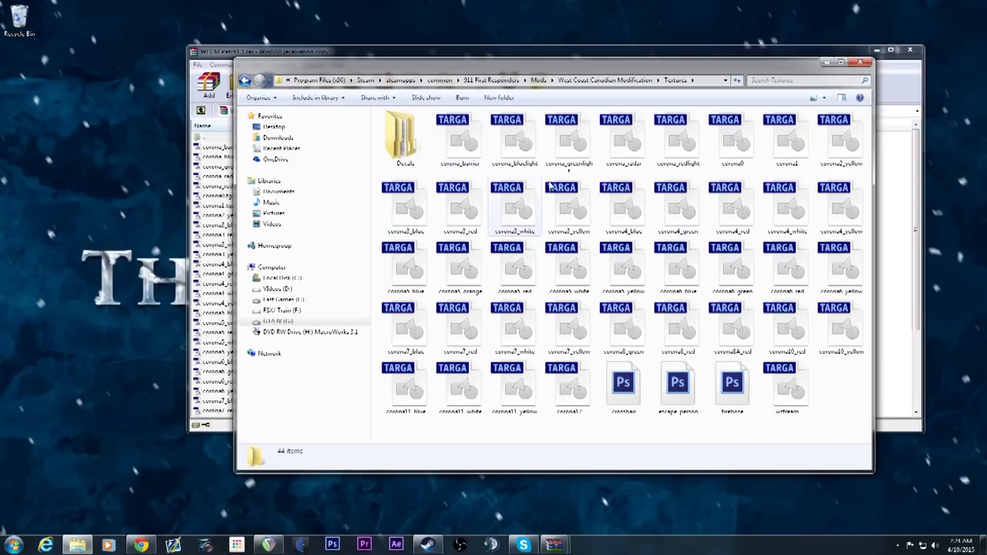
Open the Data folder of 911 First Responders and return the patch archive to its WCCM Patch1.1 folder
click(246, 80)
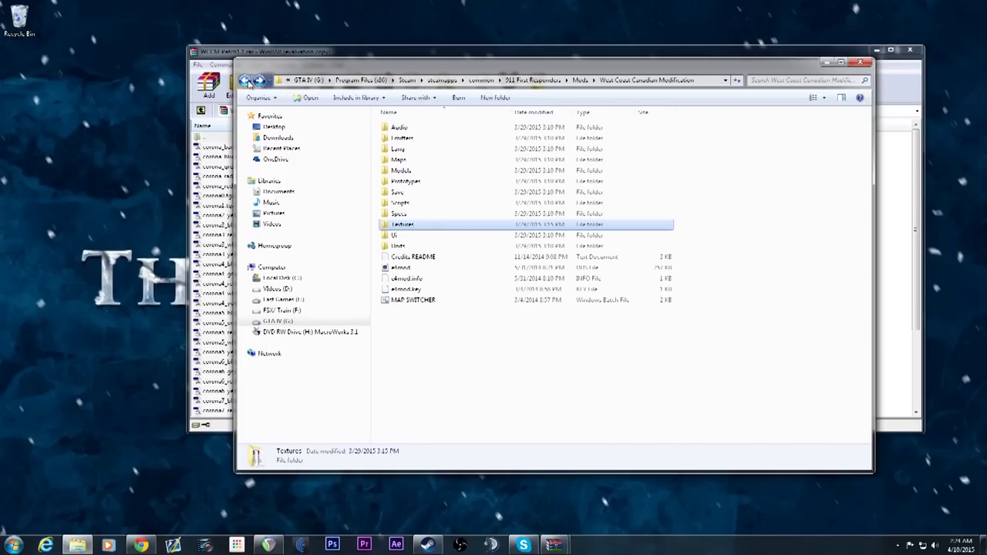
click(246, 80)
click(245, 80)
double_click(390, 129)
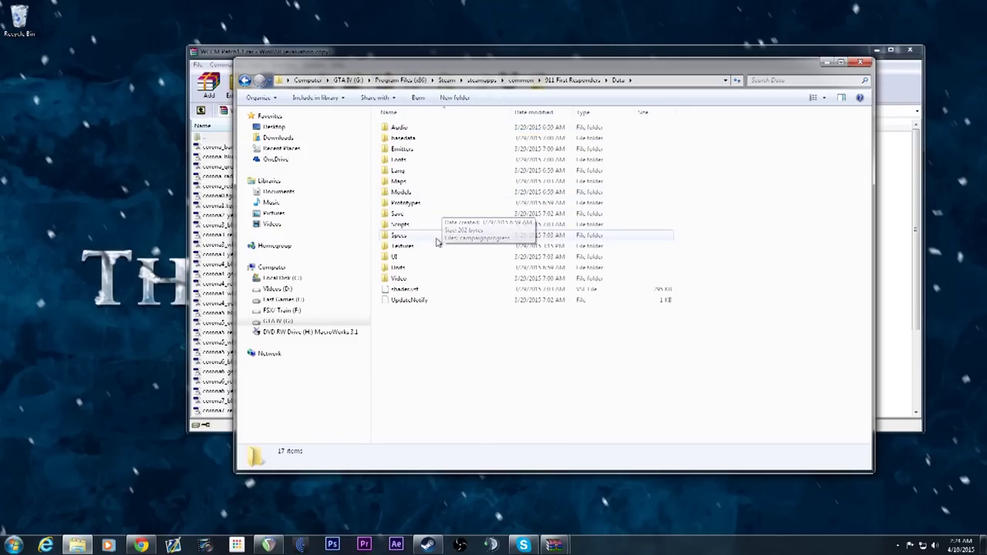
double_click(208, 139)
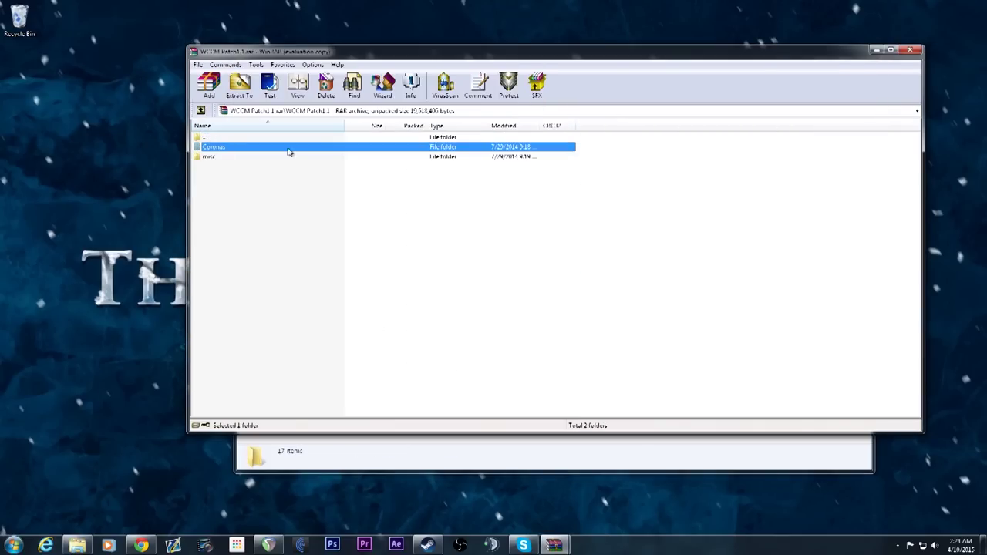
Open the Textures folder inside the Data folder of 911 First Responders
click(651, 466)
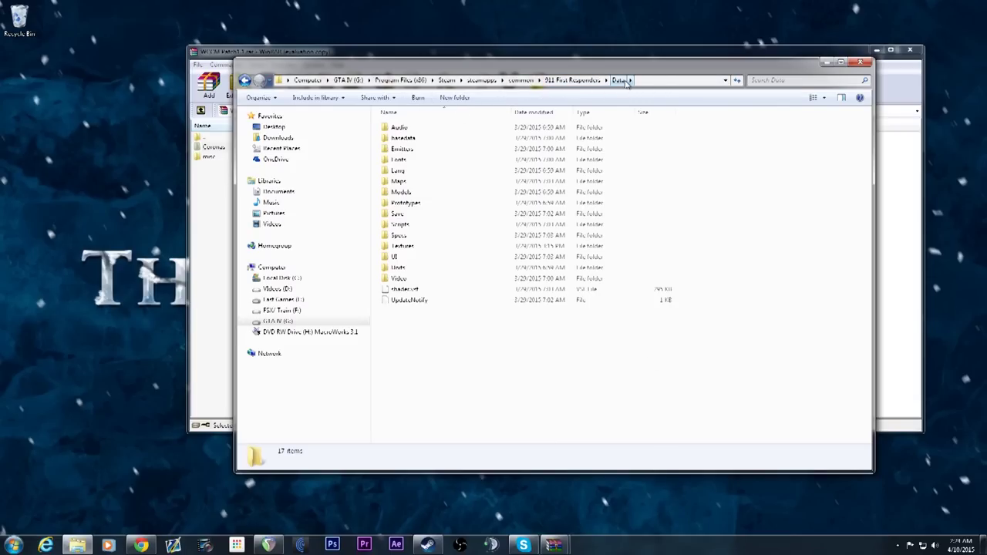
click(406, 248)
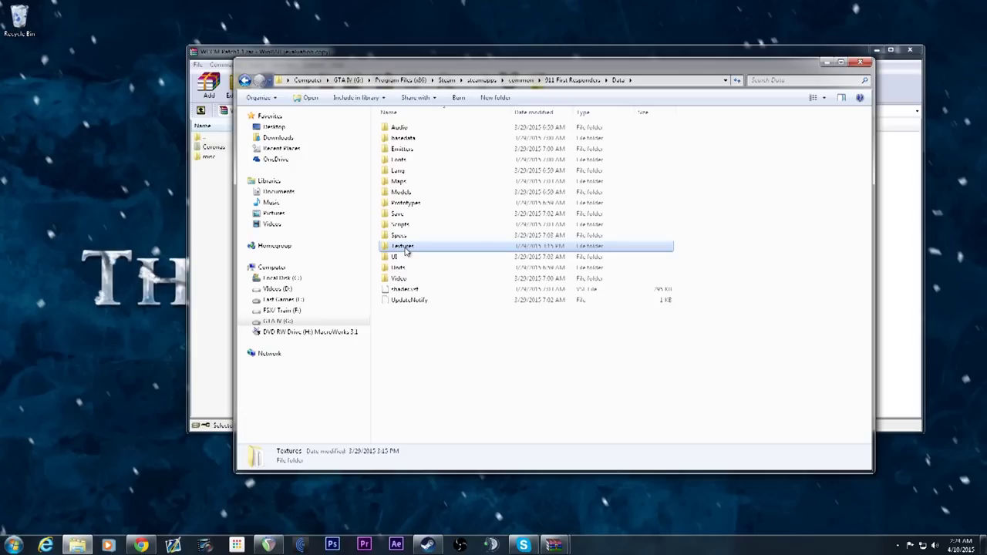
double_click(406, 248)
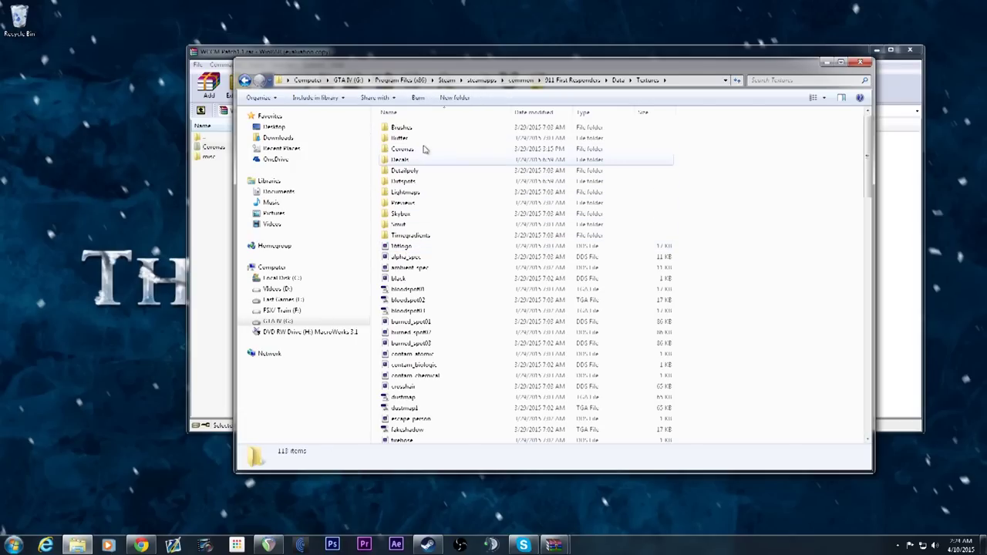
Move the patch archive's Coronas folder into Data\Textures, replacing all conflicting files, and close the folder and archive windows
click(216, 181)
click(213, 147)
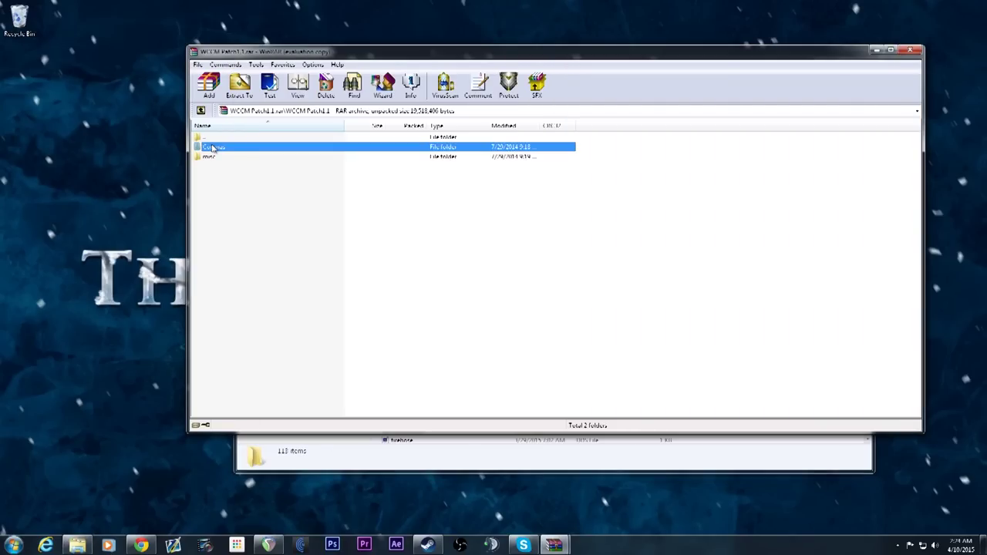
click(744, 444)
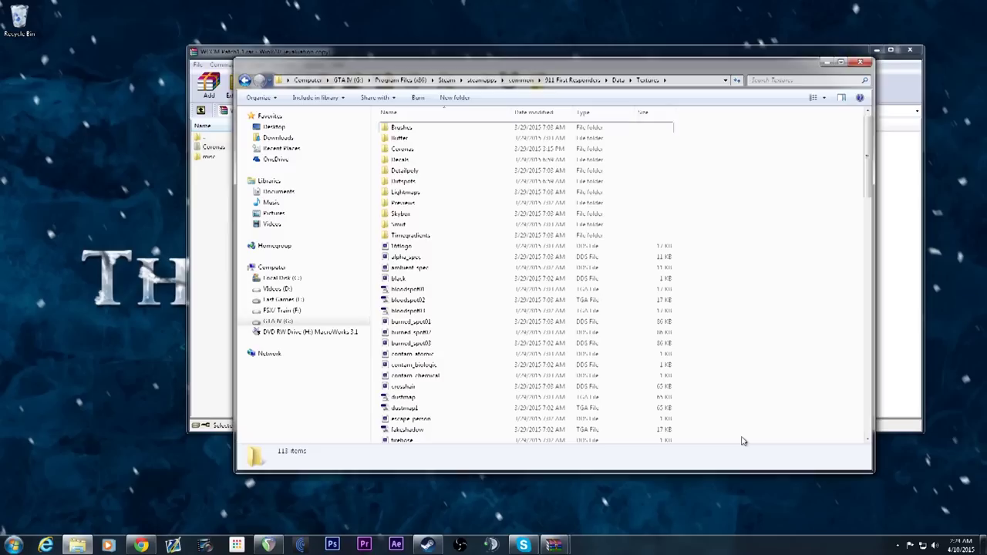
drag(744, 442, 733, 420)
click(536, 384)
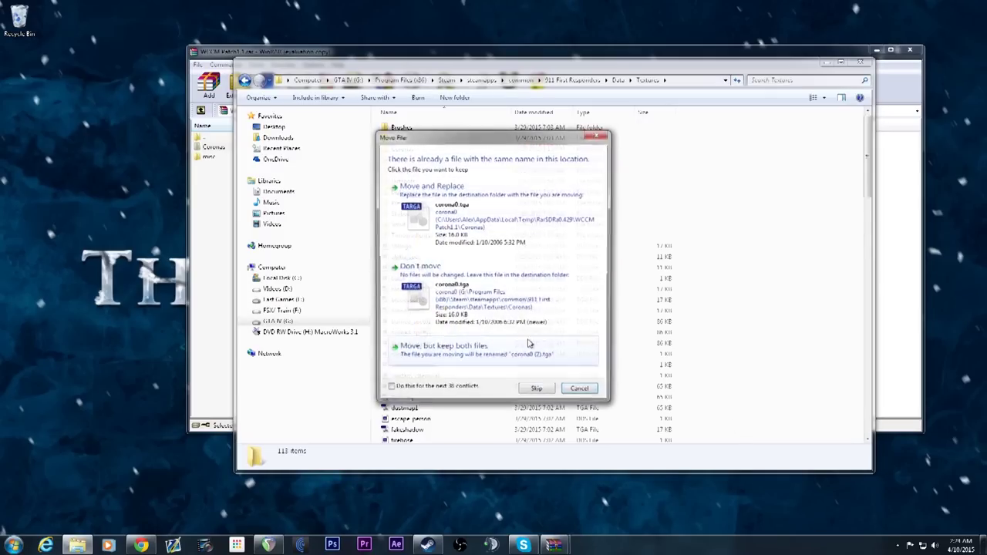
click(391, 388)
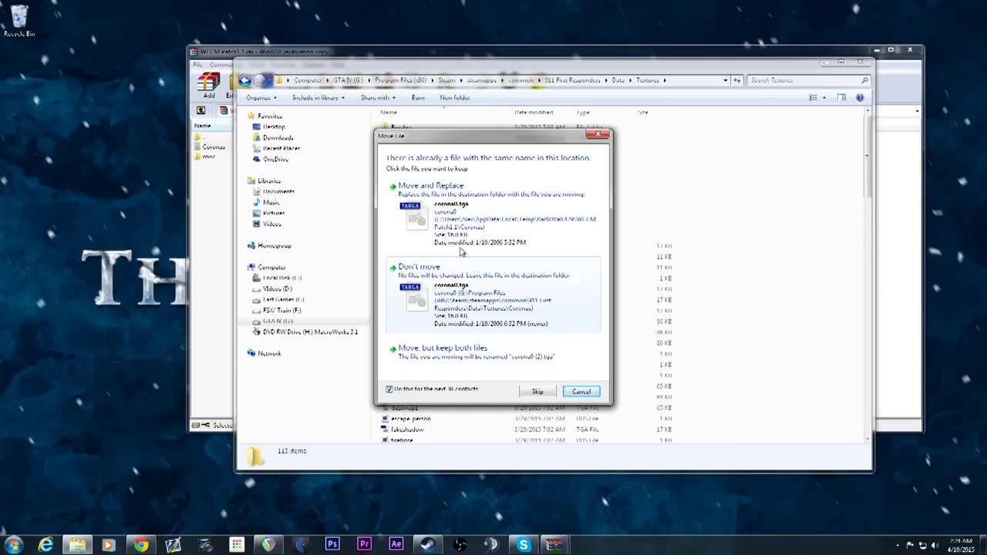
click(463, 224)
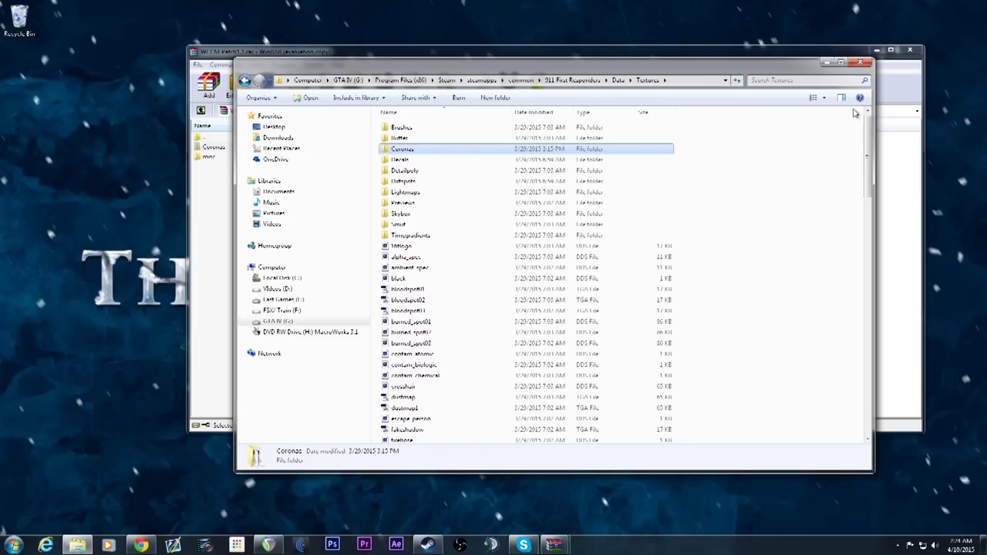
click(861, 62)
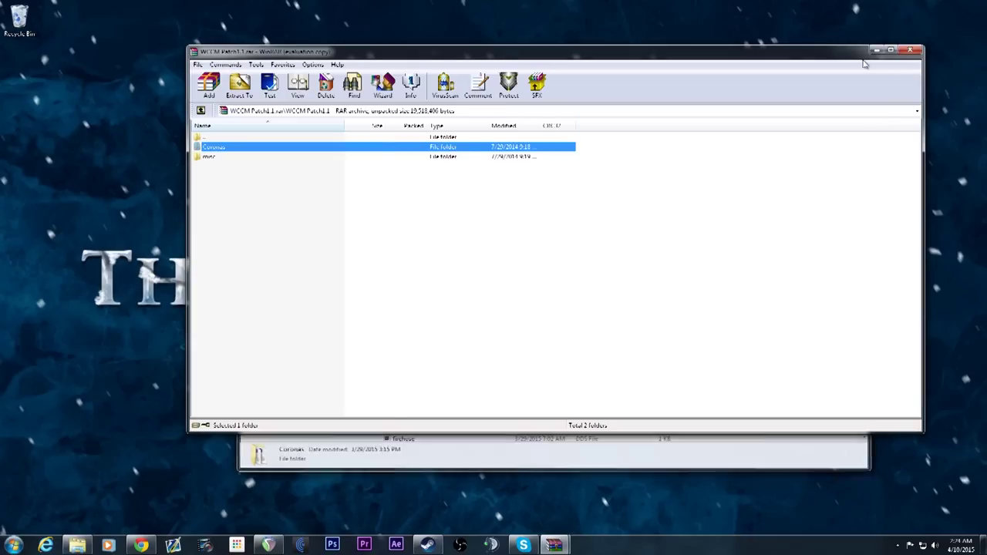
click(911, 50)
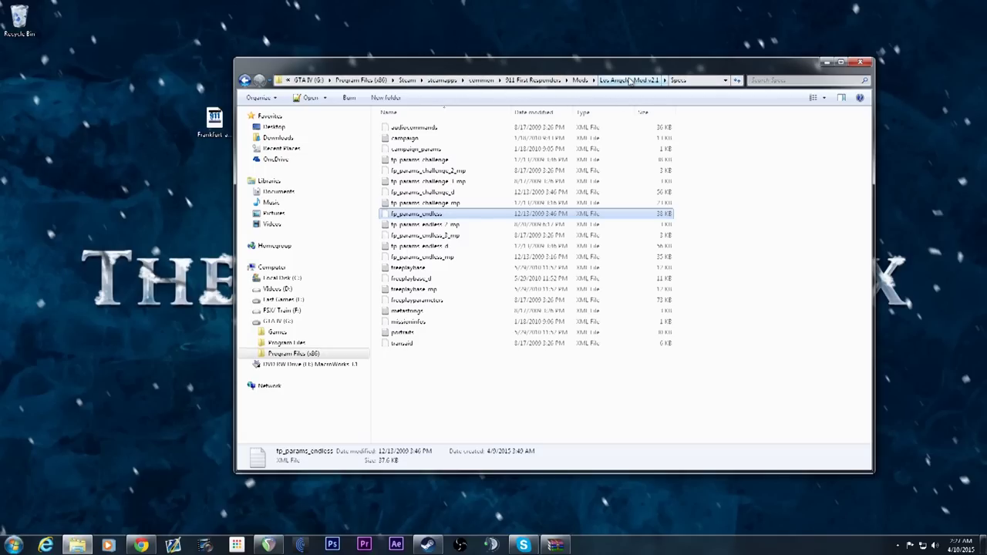
Open the fp_params_endless XML file from the Specs folder of Los Angeles Mod v2.1 in the game's Mods folder
click(582, 80)
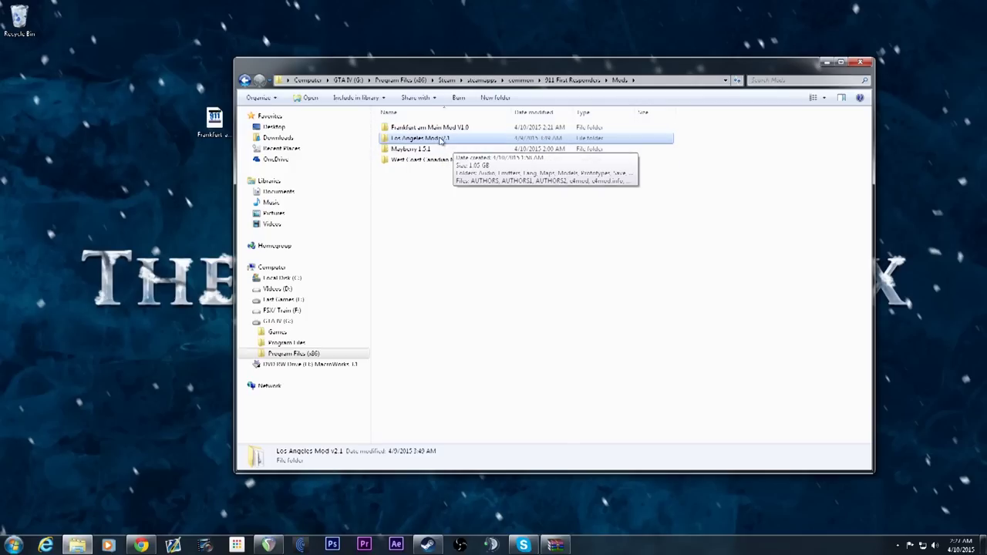
double_click(437, 138)
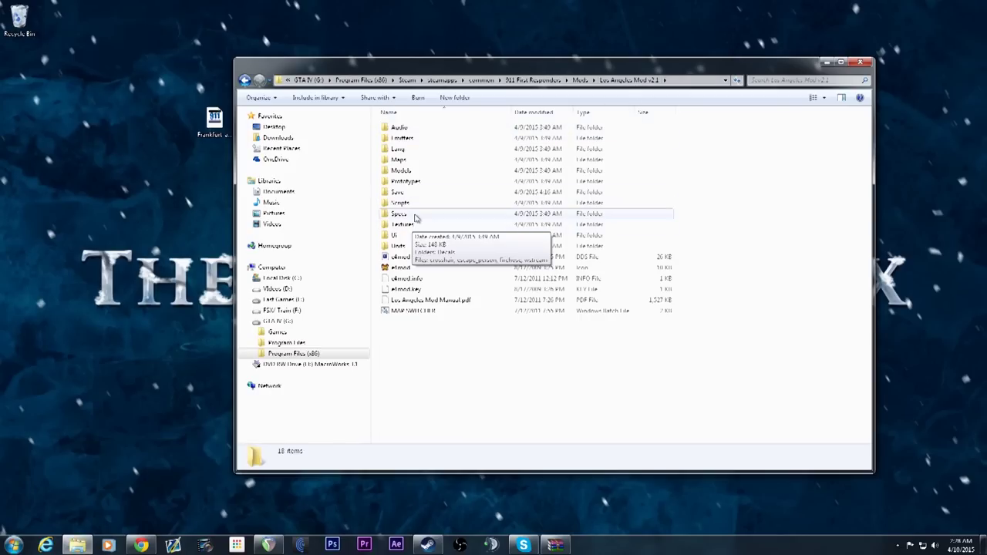
double_click(419, 216)
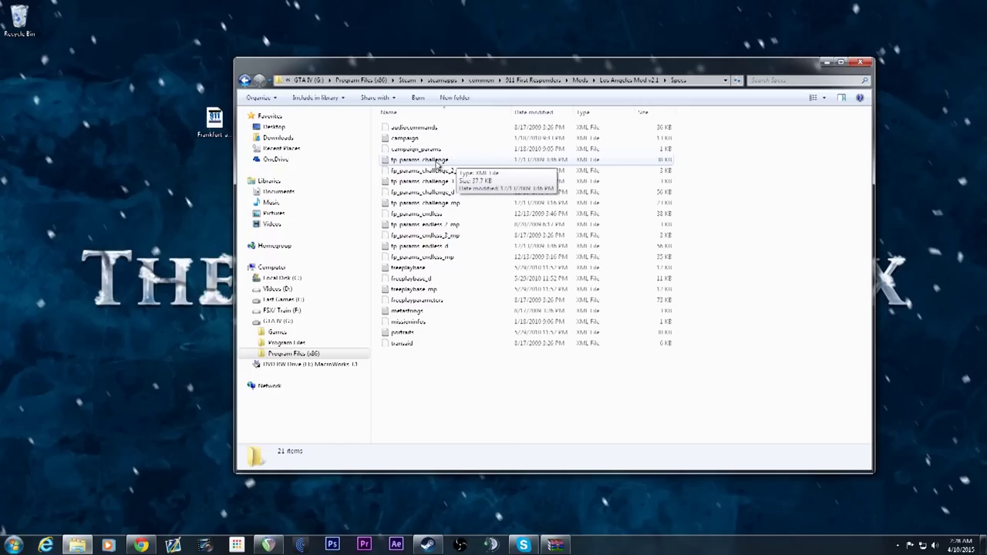
double_click(429, 215)
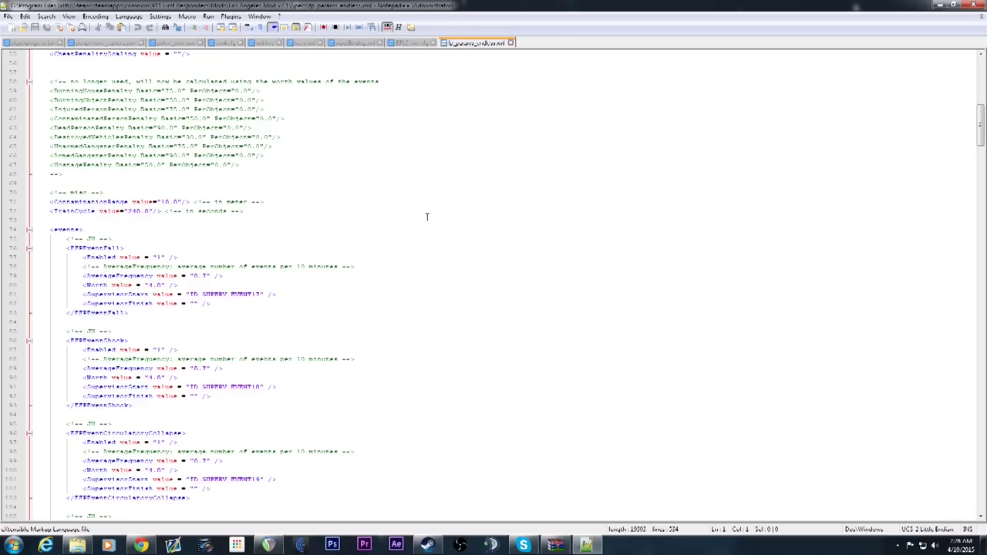
Examine the Enabled and AverageFrequency settings of the entries in the events section
scroll(426, 220, down, 2)
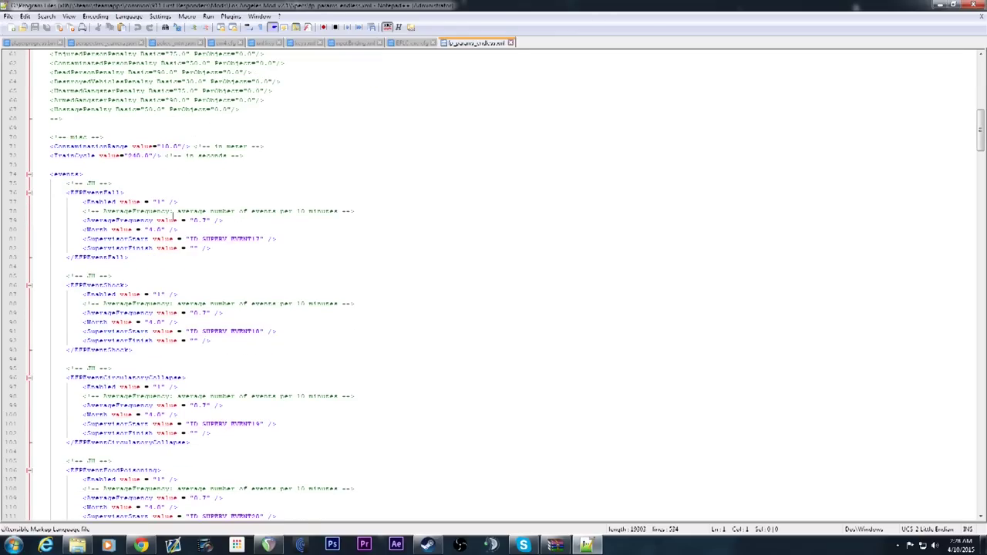
scroll(174, 219, up, 2)
scroll(174, 219, down, 4)
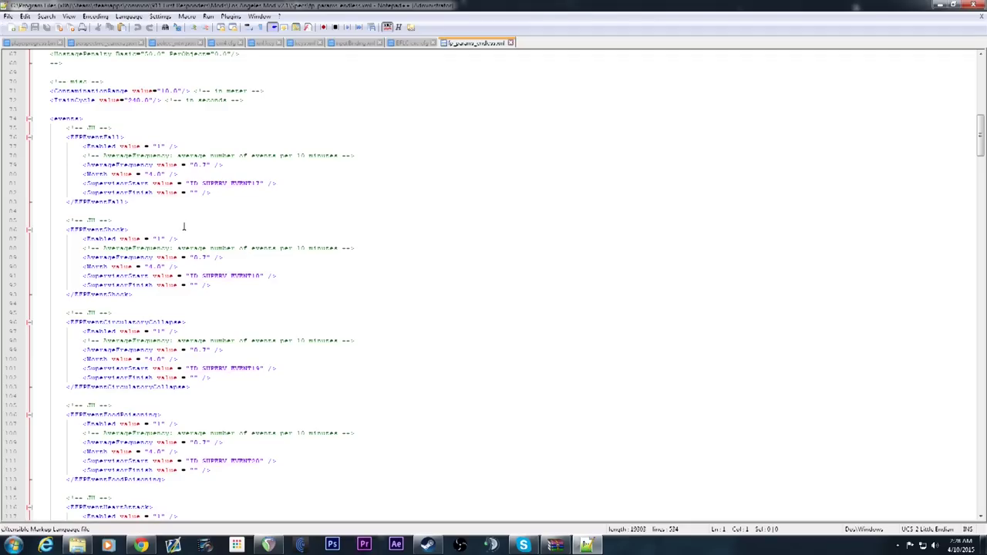
scroll(183, 226, down, 1)
double_click(159, 211)
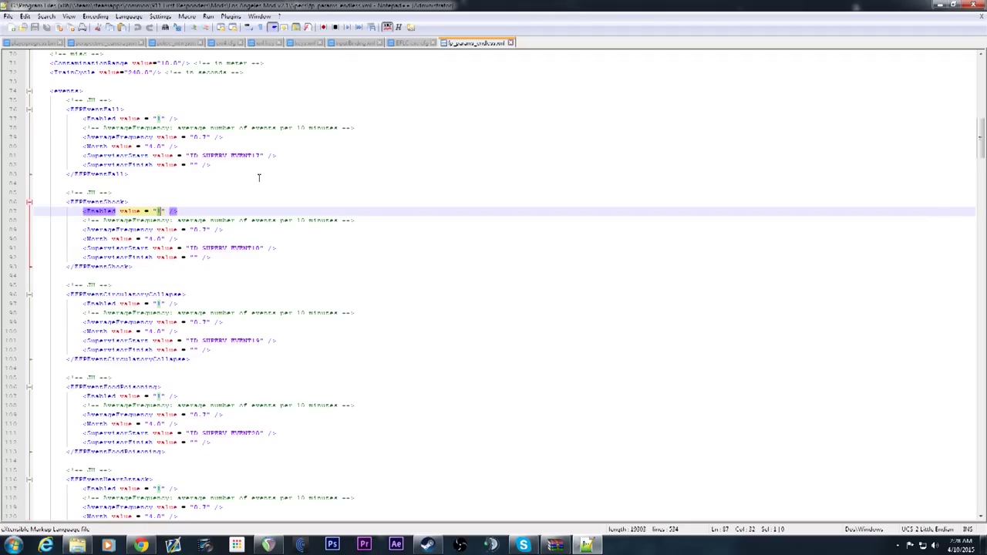
scroll(425, 253, down, 15)
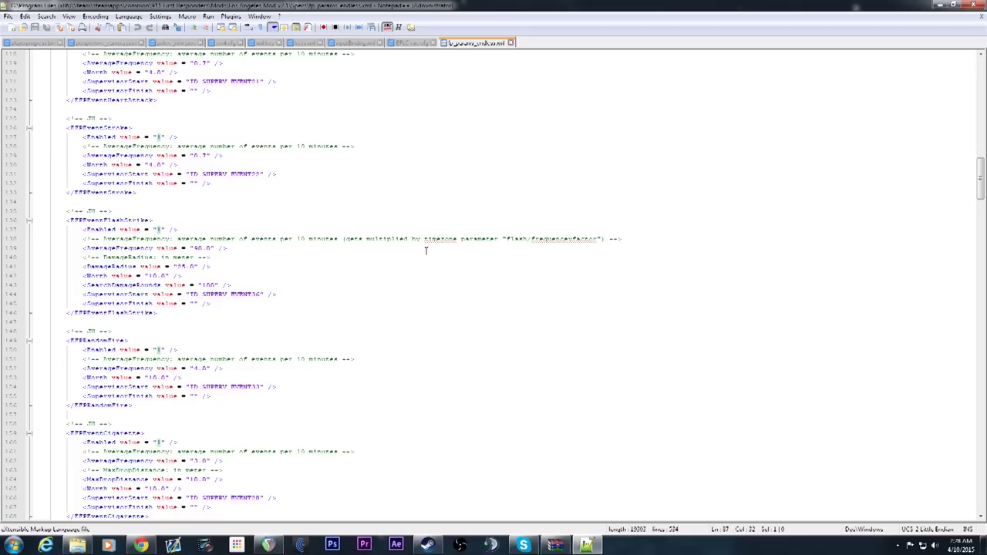
scroll(425, 251, down, 20)
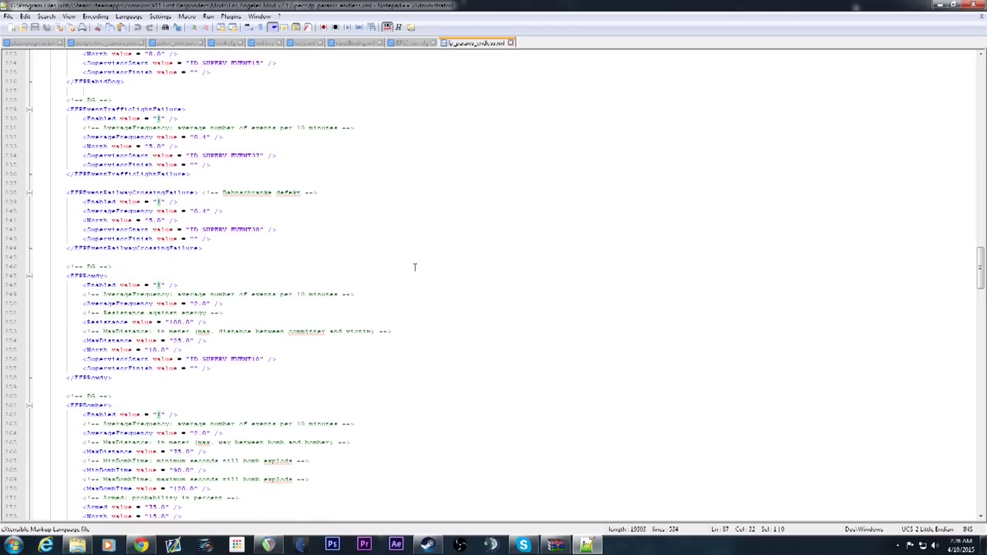
scroll(414, 269, down, 20)
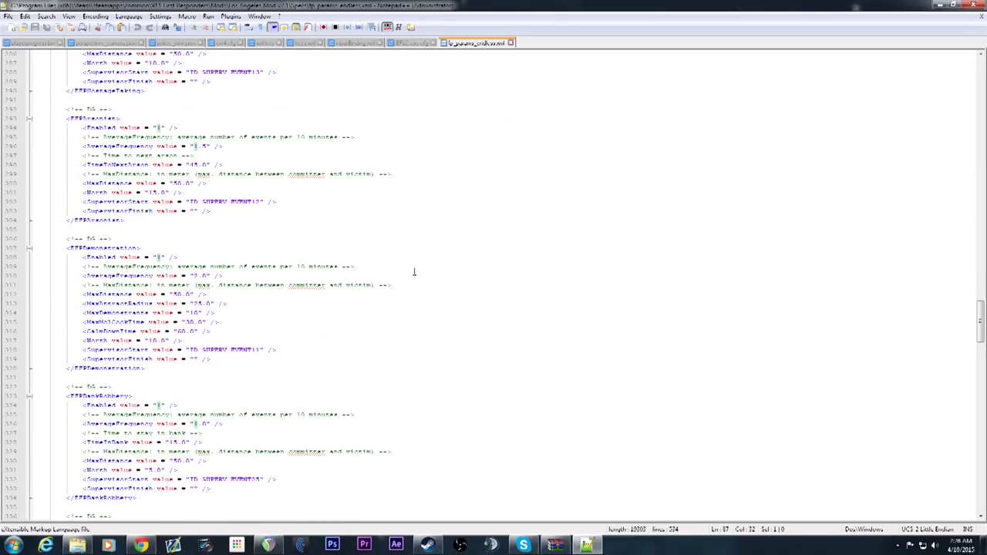
Set the Enabled value of the Demonstration event to 0 and save the file
click(450, 256)
click(158, 257)
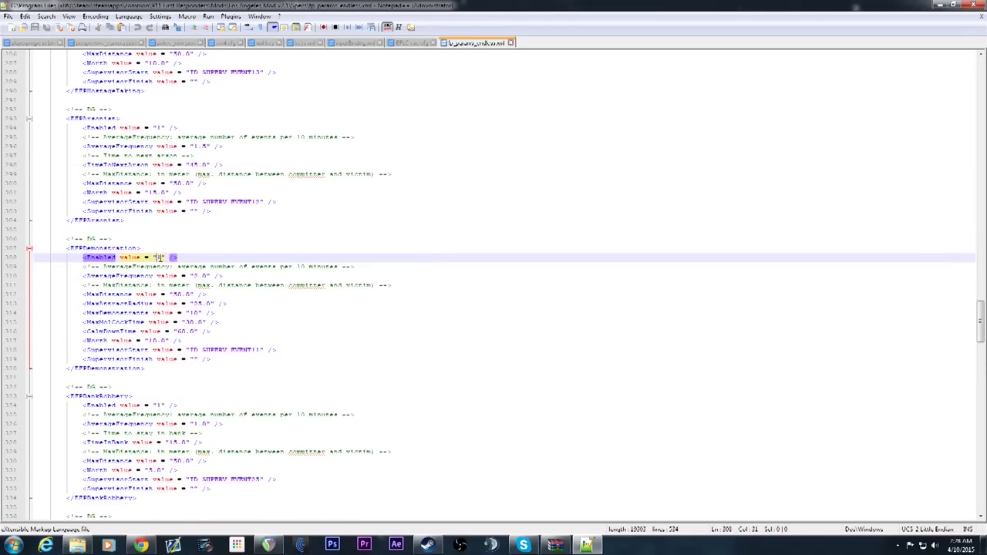
double_click(159, 257)
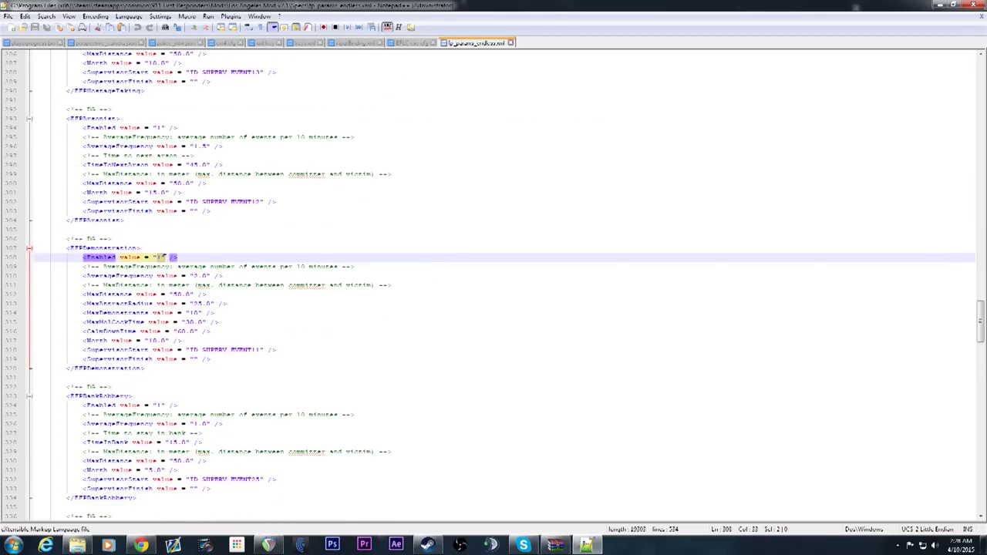
text(0)
click(241, 235)
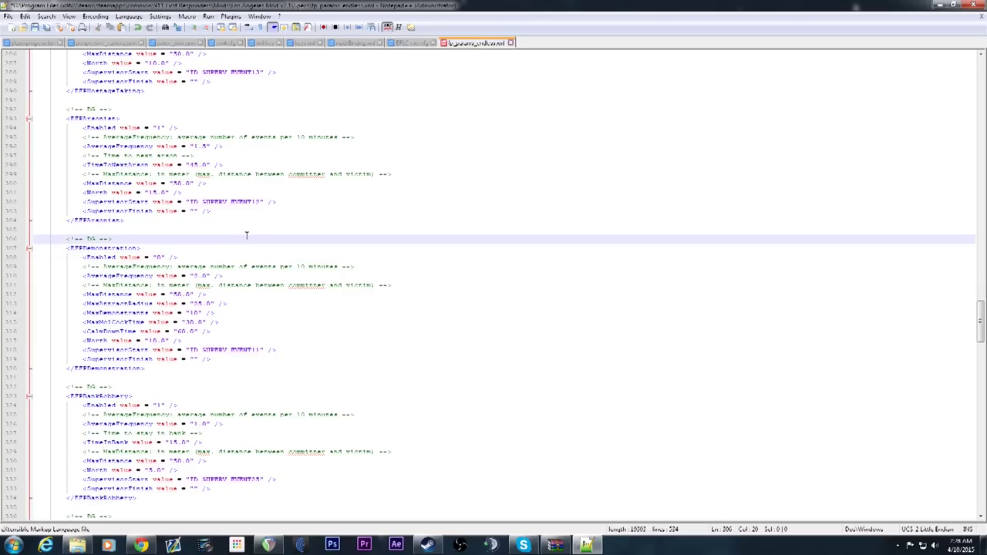
key(ctrl+s)
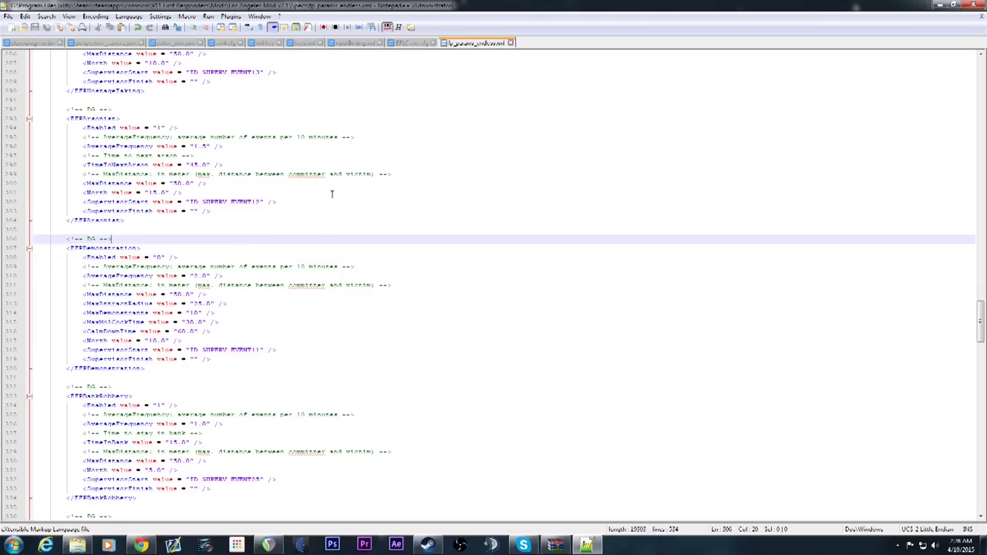
Review the event entries around and below Demonstration and place the cursor in the AverageFrequency value of the CivilcarDefect event
scroll(513, 287, down, 2)
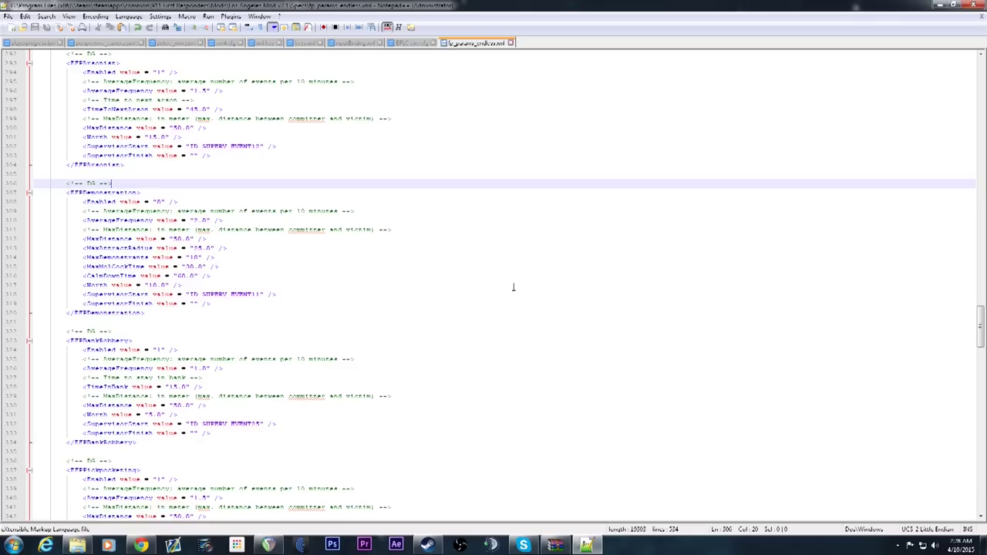
scroll(513, 287, up, 2)
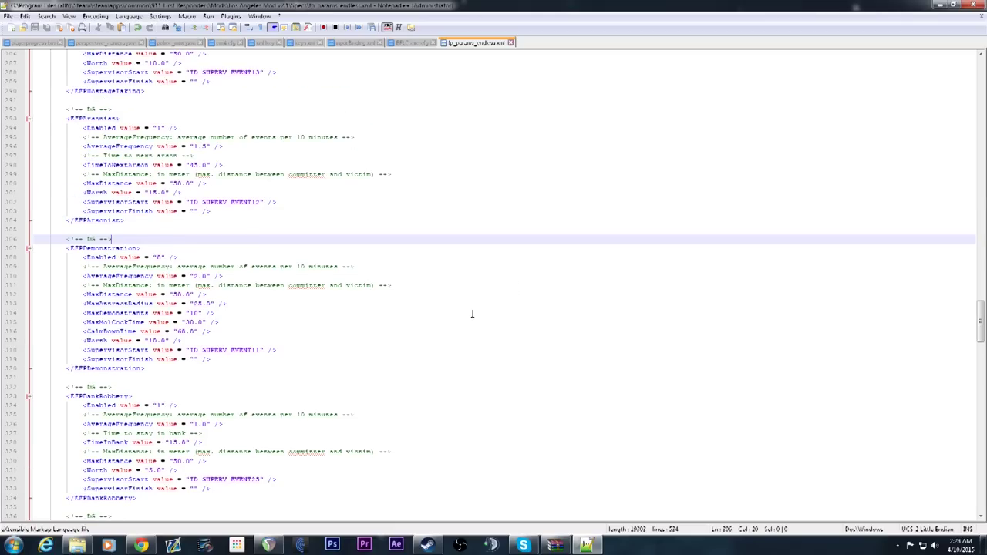
scroll(506, 295, up, 2)
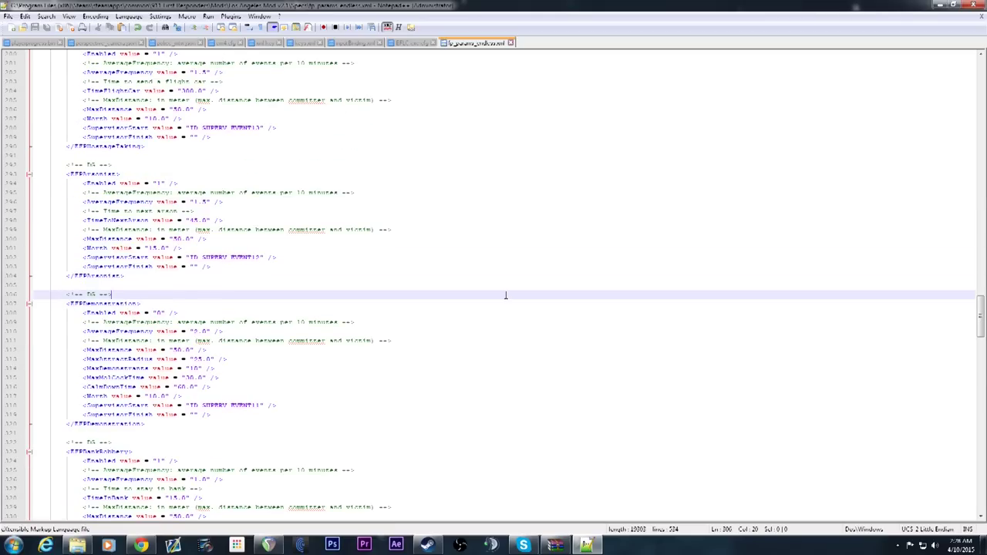
scroll(506, 294, down, 6)
scroll(508, 291, down, 4)
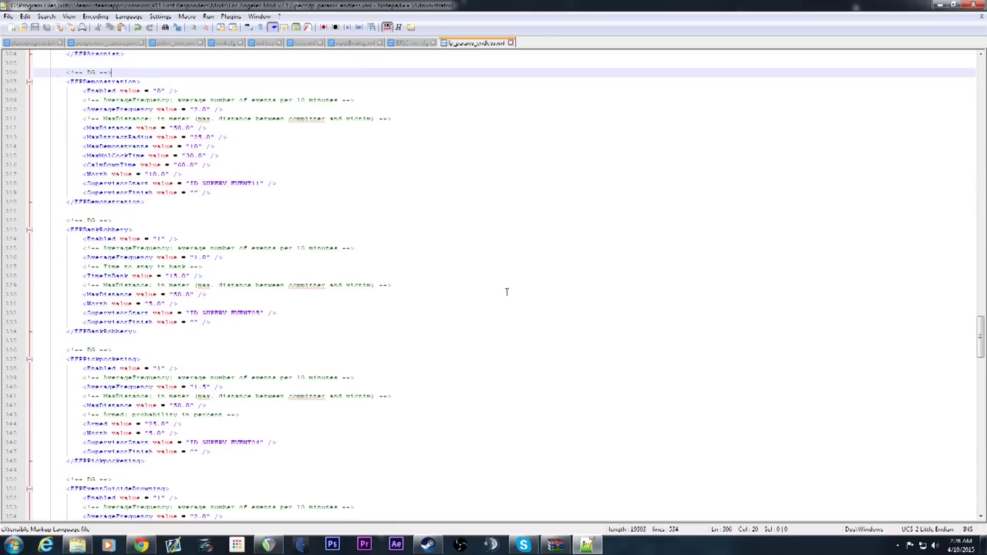
scroll(478, 300, up, 3)
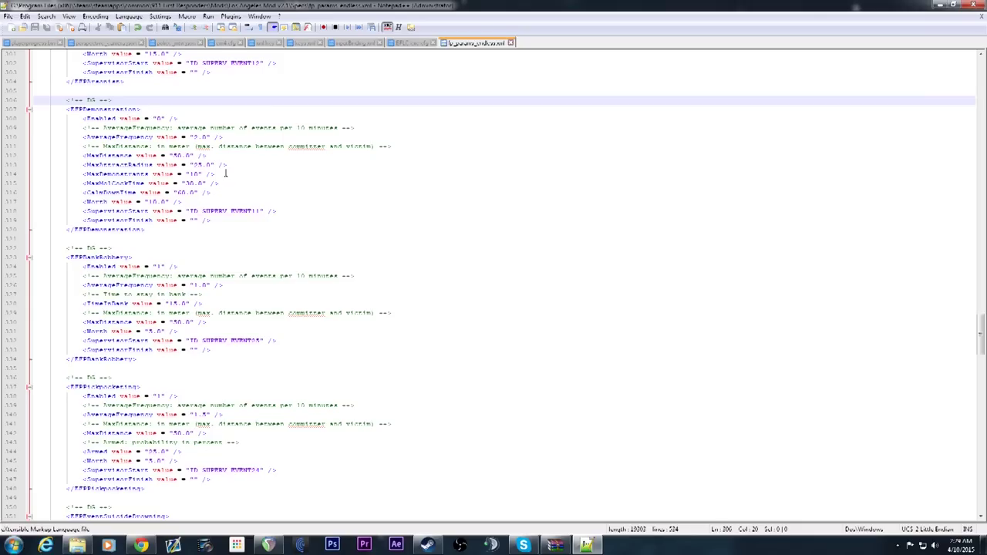
scroll(476, 284, down, 20)
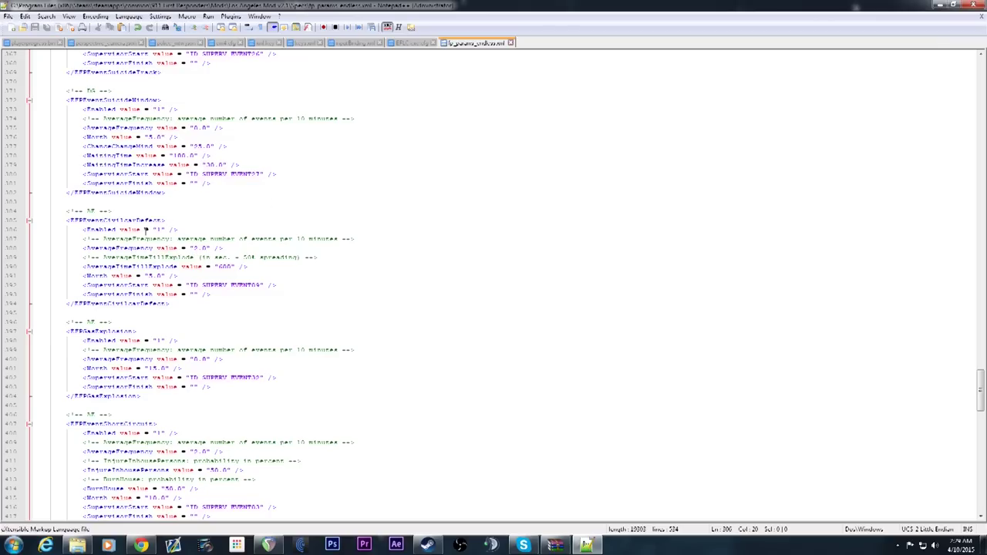
click(196, 249)
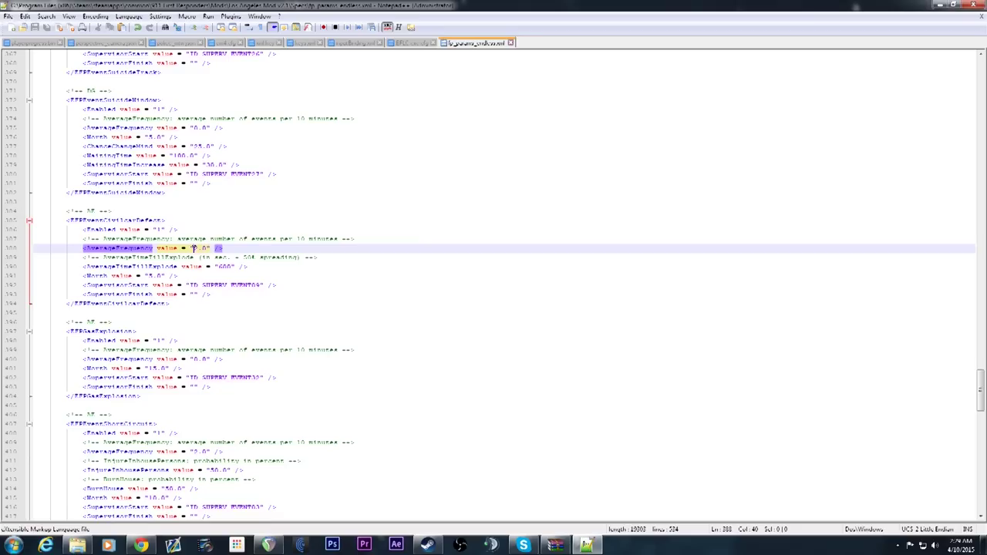